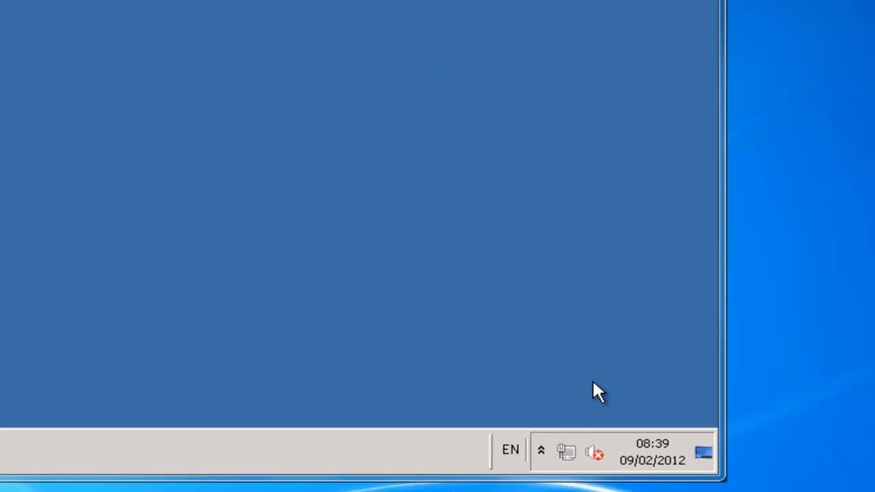
# Open the Daemon Manager configuration on the remote server and switch its listen address to Custom
pyautogui.click(544, 450)
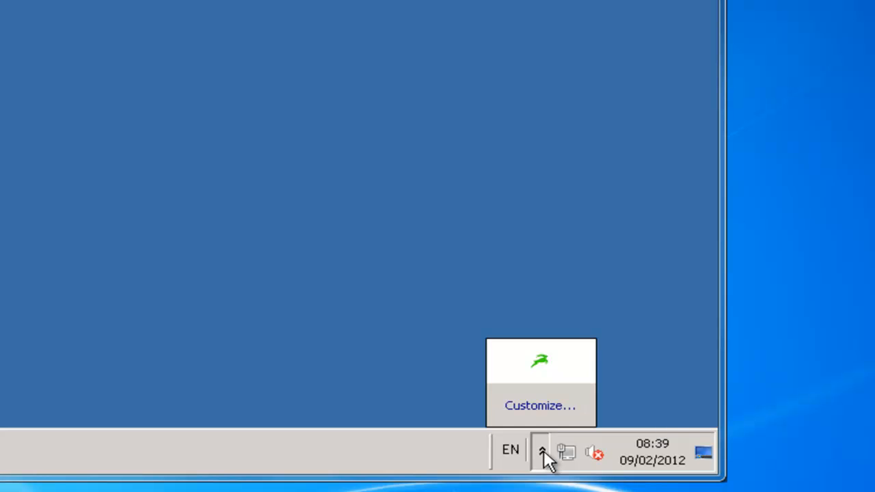
pyautogui.rightClick(541, 364)
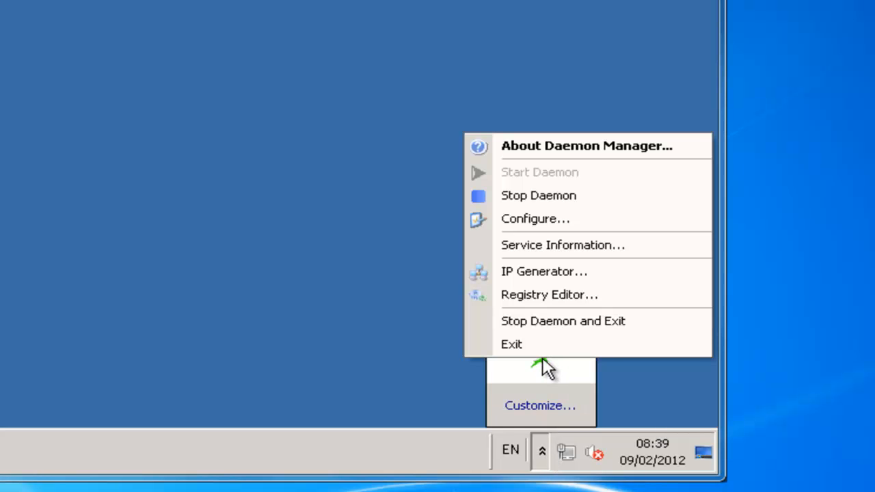
pyautogui.click(539, 220)
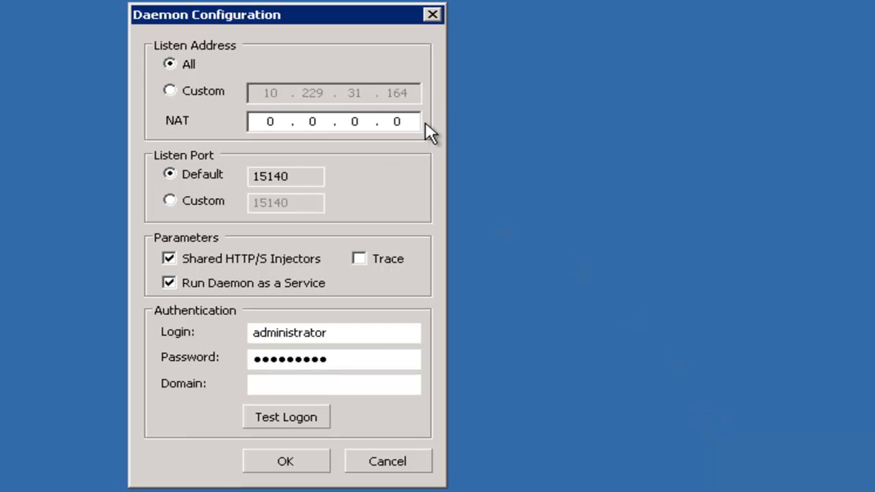
pyautogui.click(171, 91)
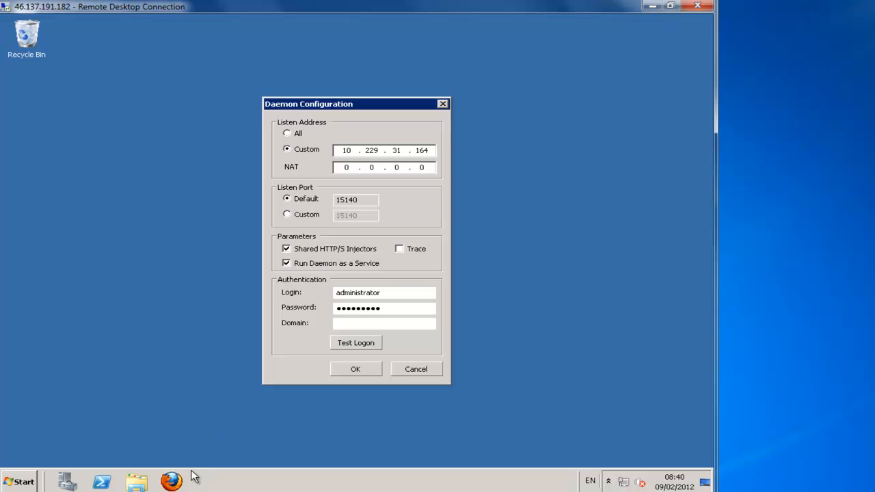
# Search Google in Firefox for "what is my ip" to look up the server's public address
pyautogui.click(171, 481)
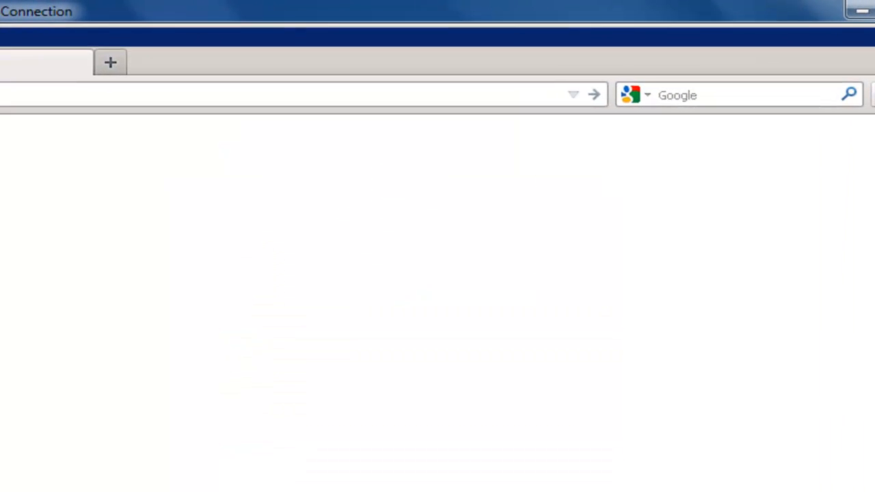
pyautogui.click(694, 94)
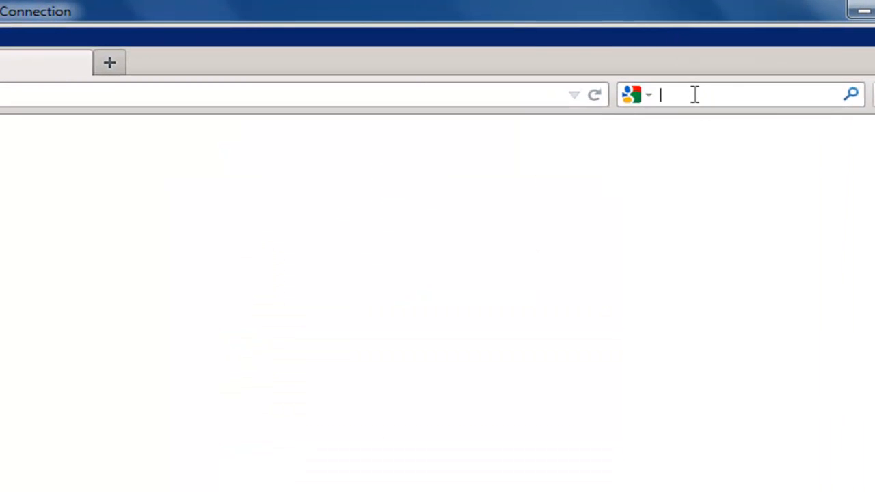
pyautogui.write('wwat is my ip')
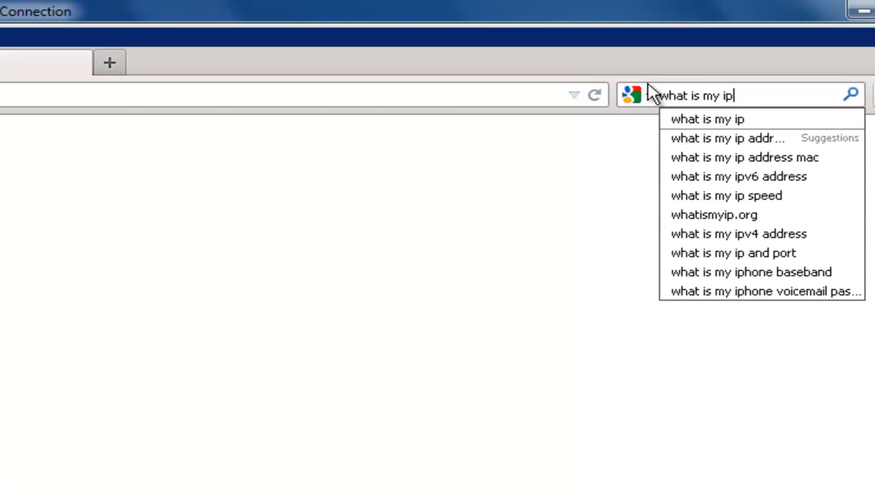
pyautogui.press('Return')
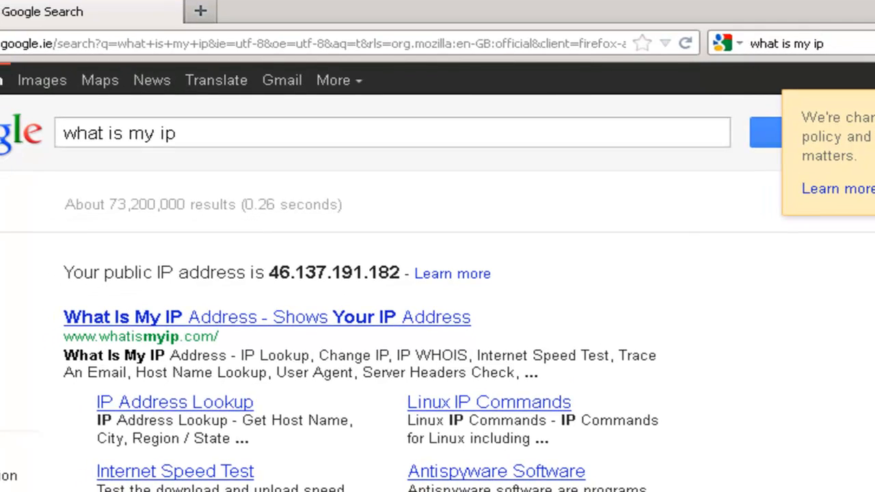
# Set the daemon's NAT address to 46.137.191.182 and accept the configuration
pyautogui.hotkey('alt', 'Tab')
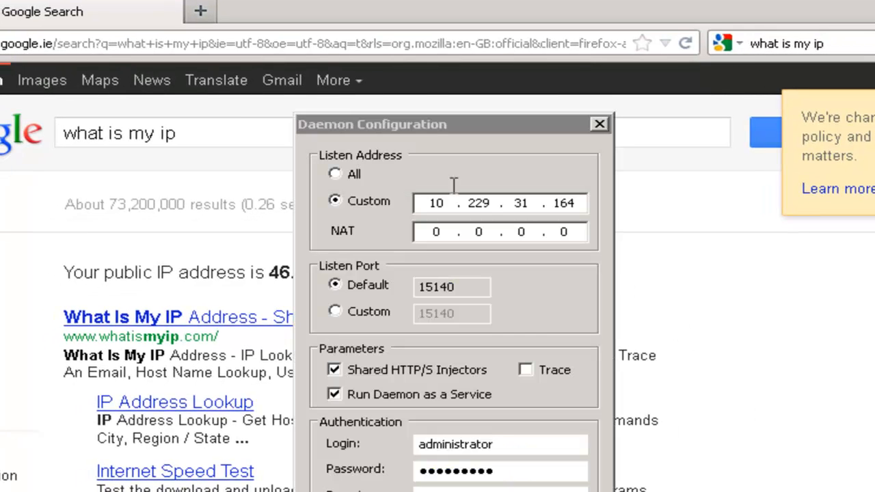
pyautogui.moveTo(481, 135); pyautogui.dragTo(750, 214)
pyautogui.doubleClick(709, 297)
pyautogui.write('46')
pyautogui.press('.')
pyautogui.write('13')
pyautogui.write('7')
pyautogui.write('191')
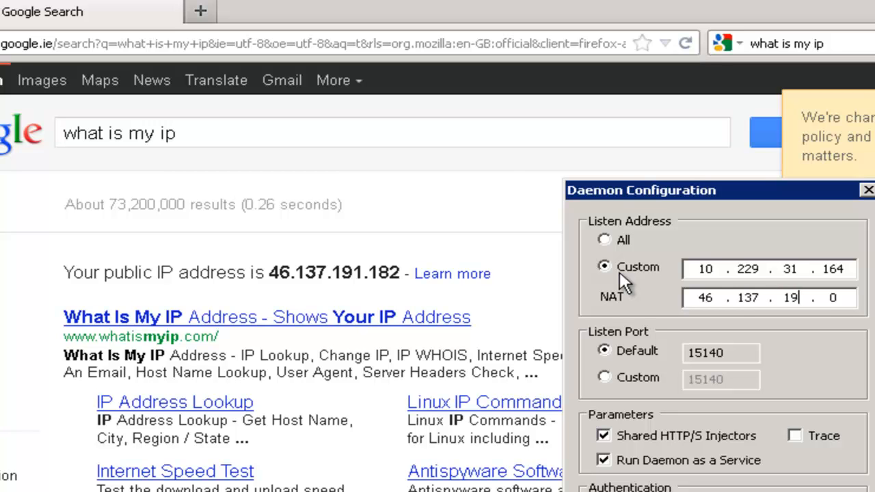
pyautogui.write('182')
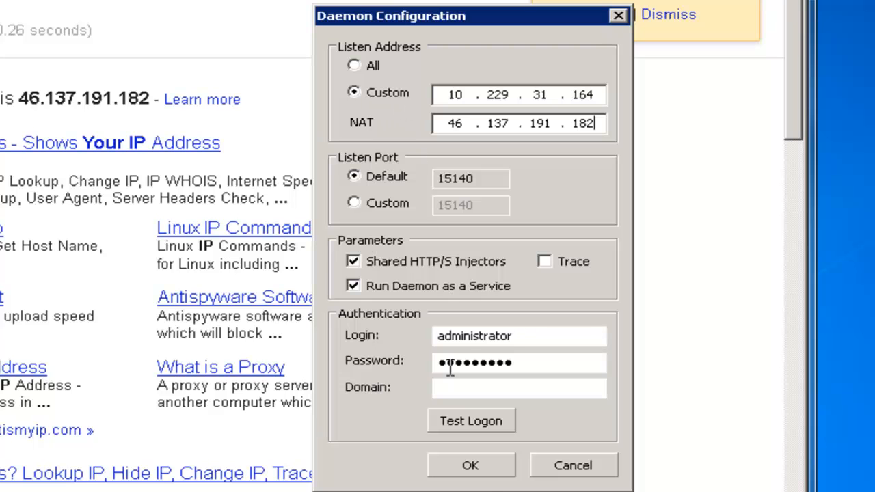
pyautogui.click(479, 470)
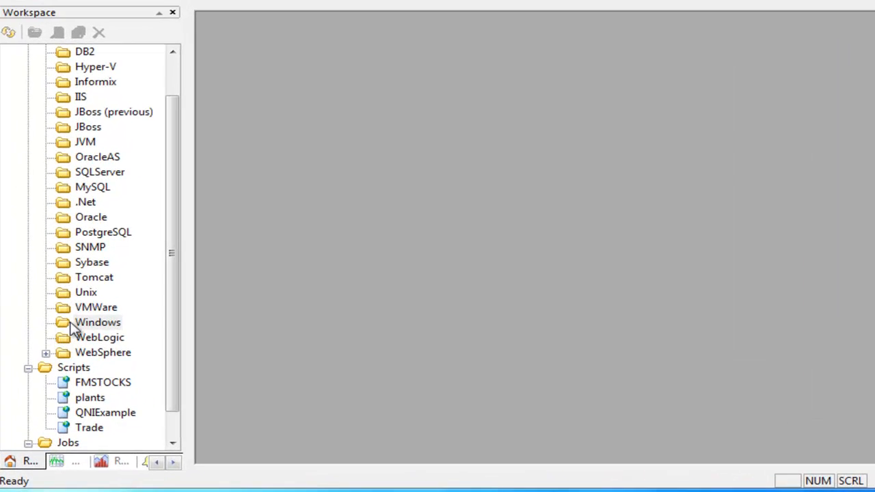
# Create a Windows collector named RemoteServer1 in the load-testing workspace
pyautogui.rightClick(173, 294)
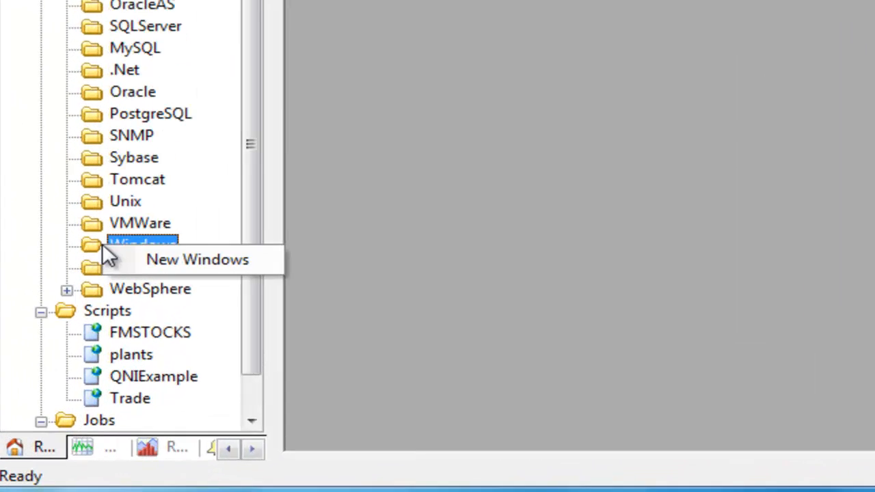
pyautogui.click(139, 263)
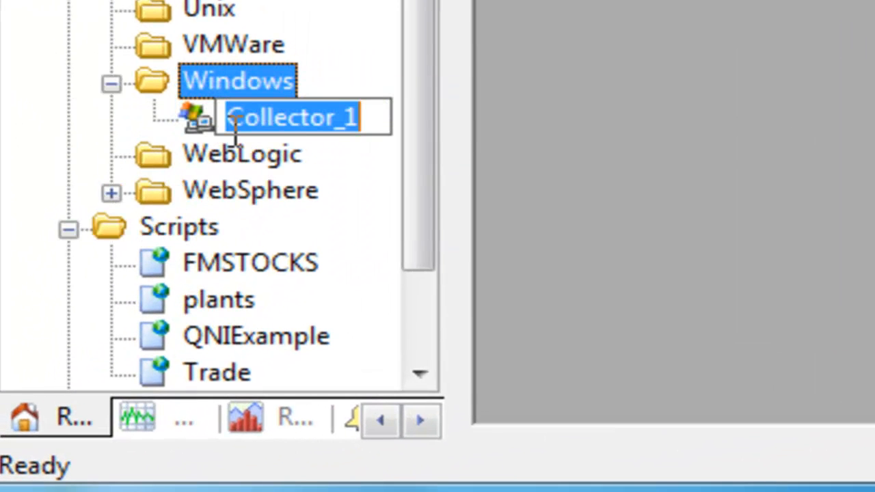
pyautogui.write('Rem')
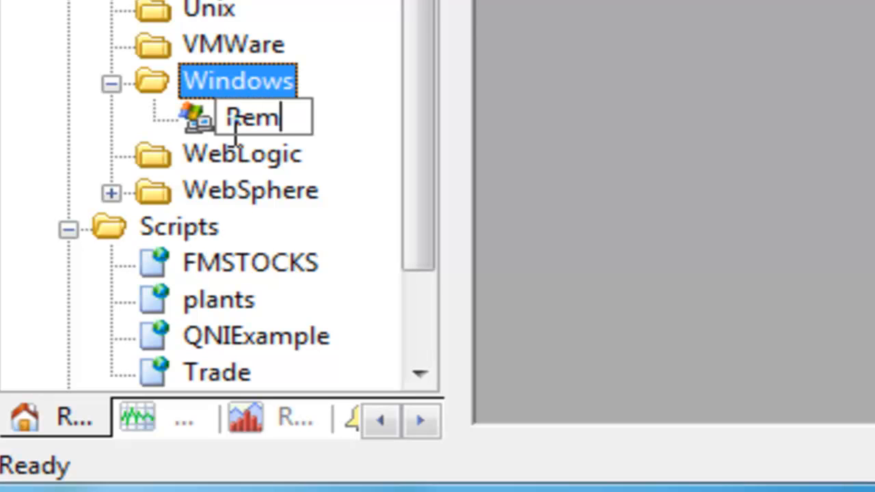
pyautogui.write('oteServer1')
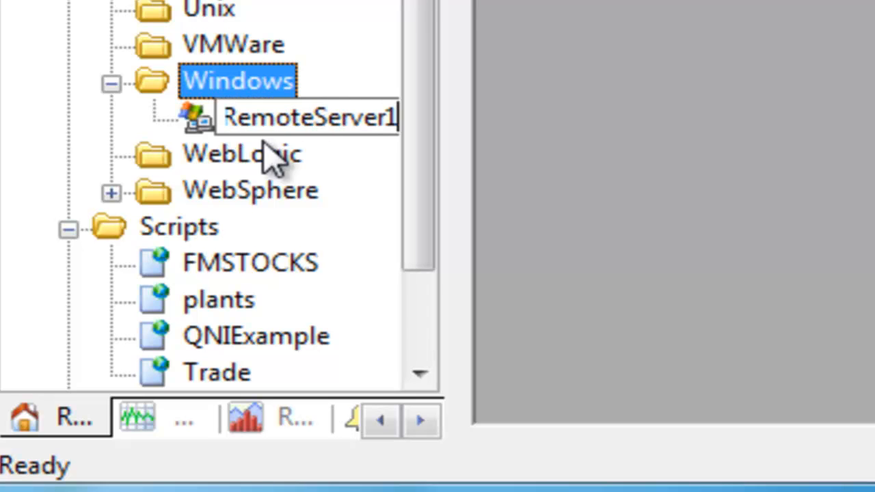
pyautogui.click(205, 130)
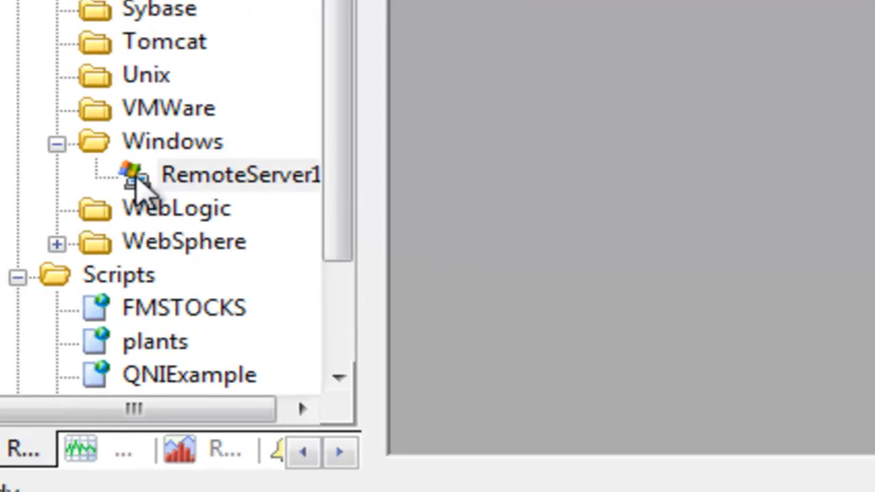
# Open the RemoteServer1 collector and enter host name localhost, user administrator and the account password
pyautogui.doubleClick(205, 126)
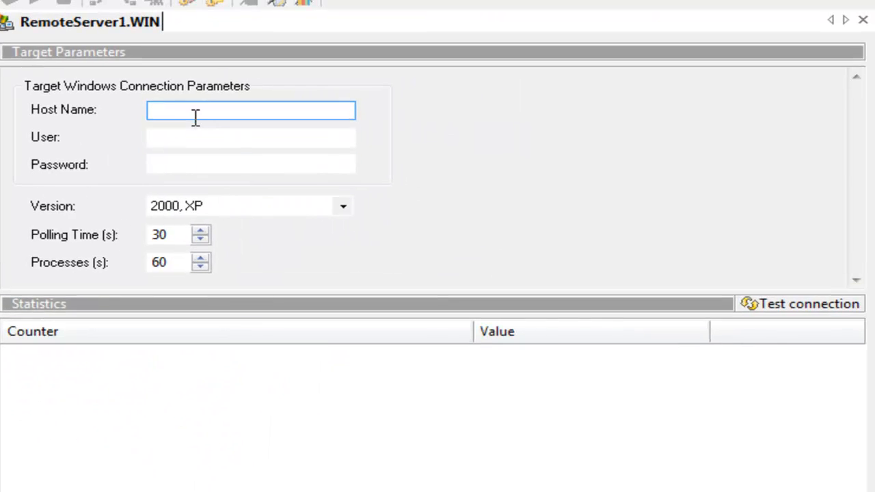
pyautogui.click(185, 111)
pyautogui.write('localhost')
pyautogui.press('Tab')
pyautogui.write('administrato')
pyautogui.press('Tab')
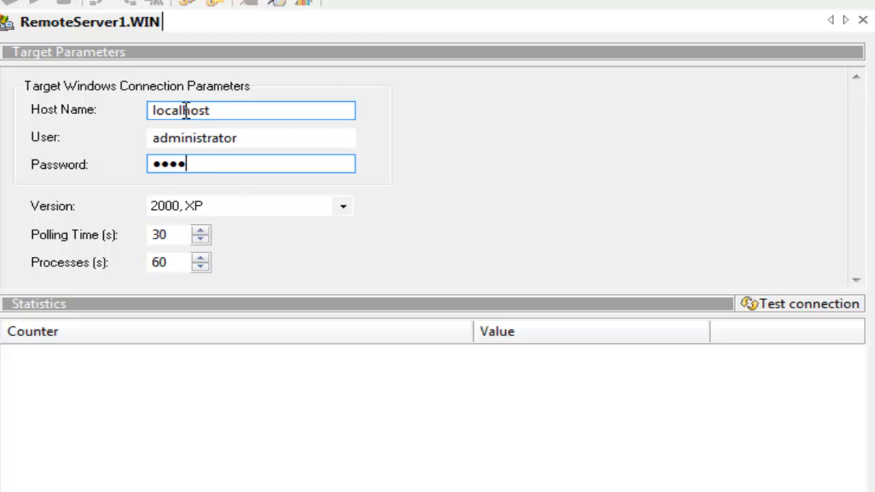
pyautogui.write('•••••••••')
# Set the collector's Windows version to 2008, save RemoteServer1 and close it
pyautogui.click(341, 210)
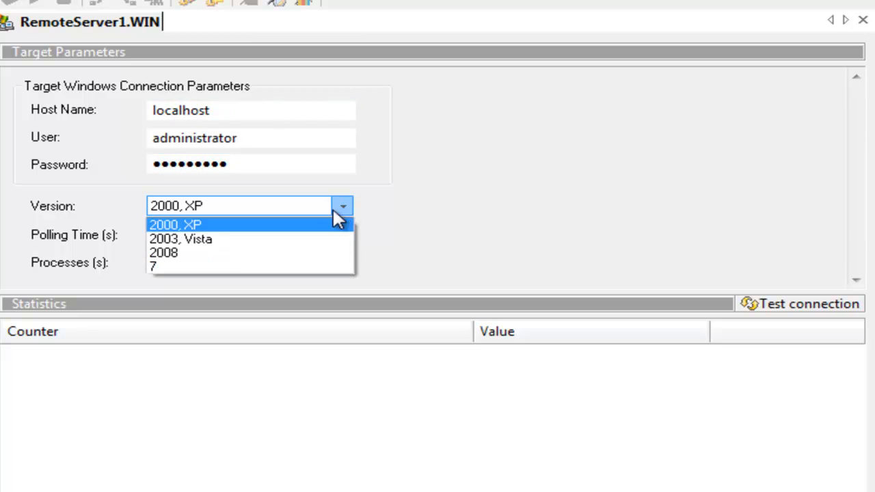
pyautogui.click(250, 254)
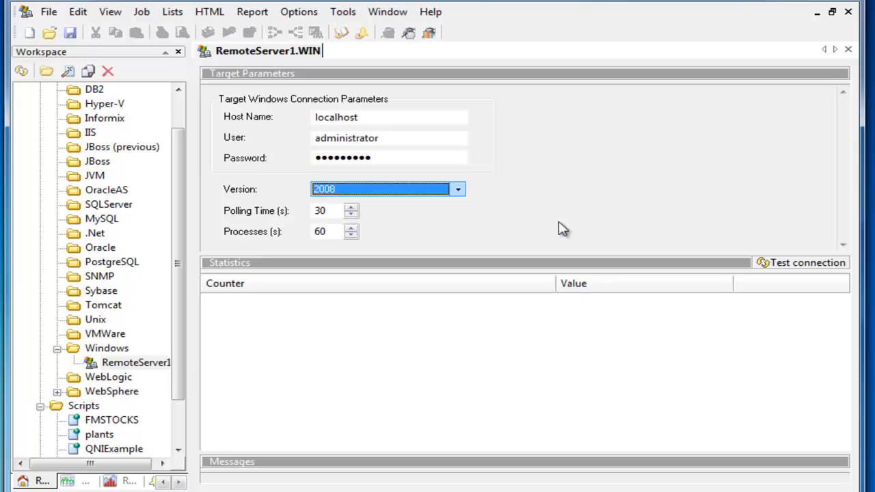
pyautogui.click(69, 33)
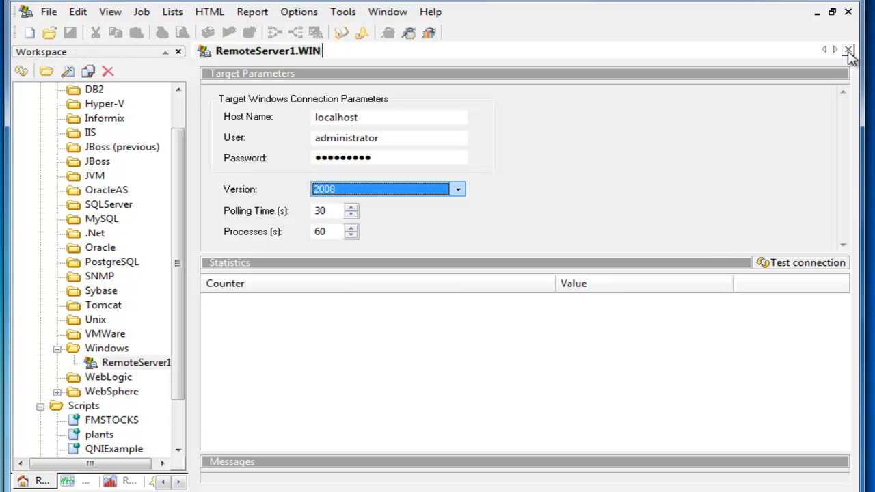
pyautogui.click(849, 52)
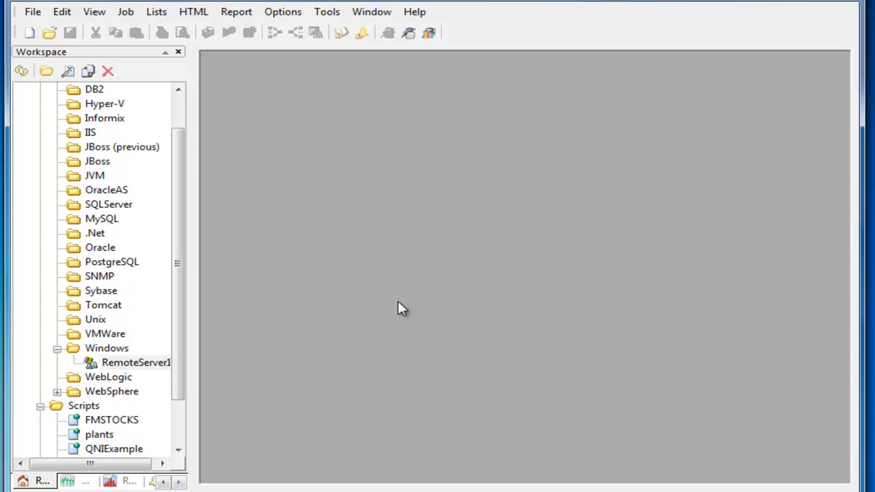
# Collapse the Scripts folder and create a job named RemoteWinMonitor under Jobs
pyautogui.click(39, 406)
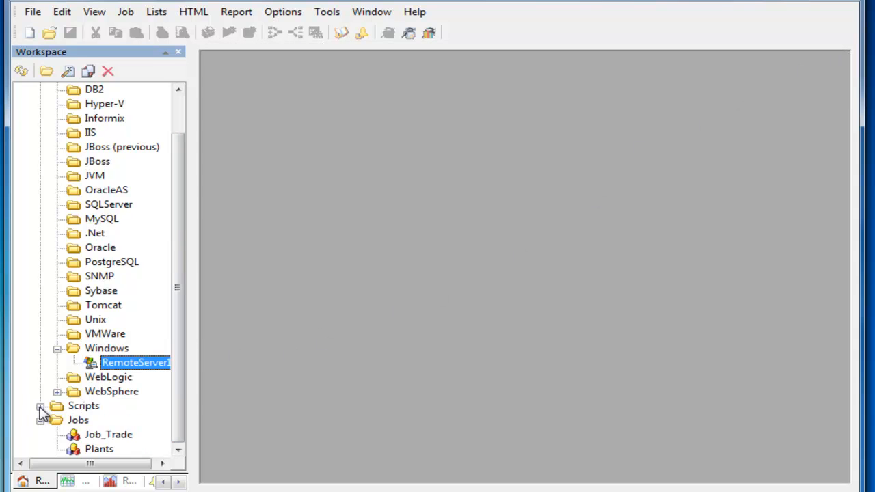
pyautogui.rightClick(70, 423)
pyautogui.click(100, 434)
pyautogui.write('RemoteWinMonitor')
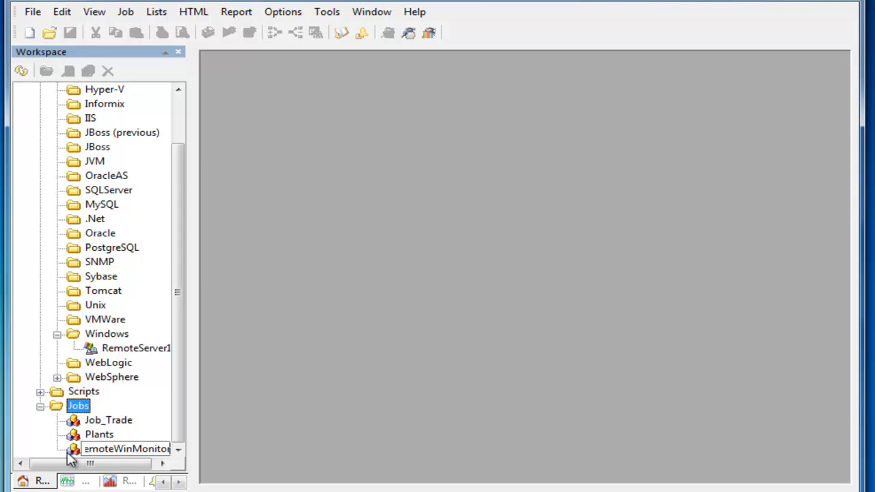
pyautogui.click(76, 452)
# Open the RemoteWinMonitor job without adding scripts and add the RemoteServer1 collector to its collectors
pyautogui.doubleClick(76, 452)
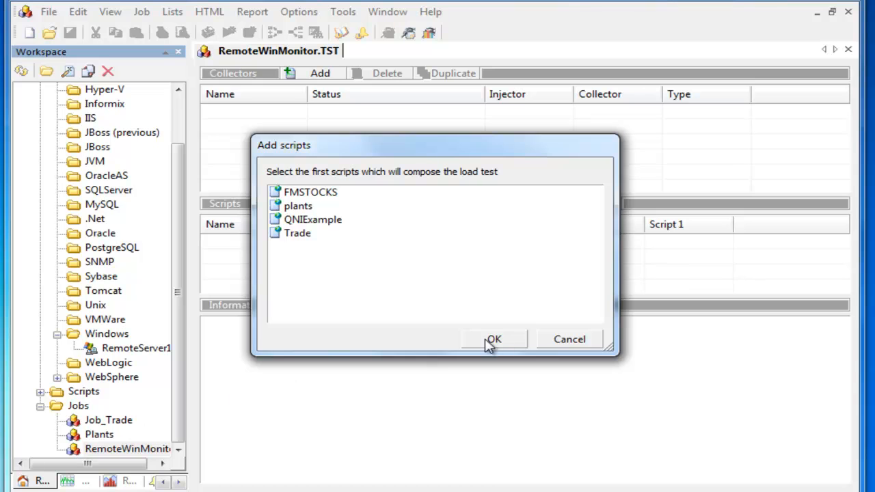
pyautogui.click(574, 341)
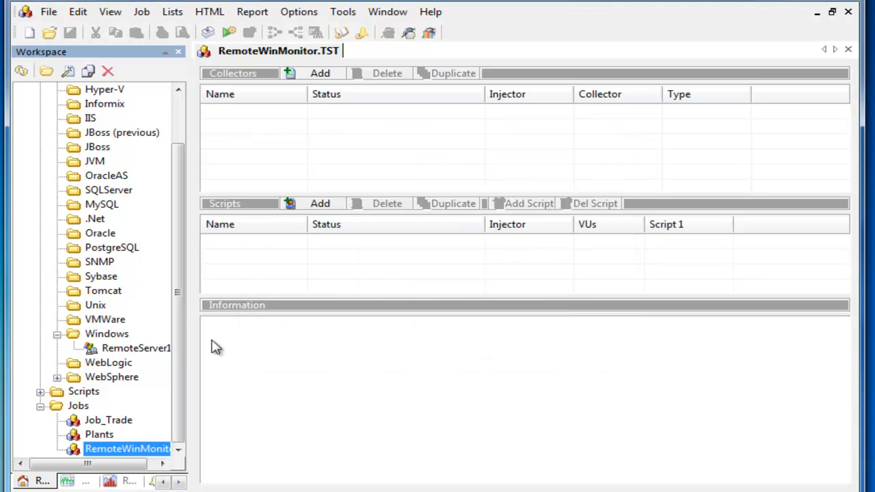
pyautogui.moveTo(90, 350); pyautogui.dragTo(251, 155)
pyautogui.moveTo(249, 108); pyautogui.dragTo(250, 111)
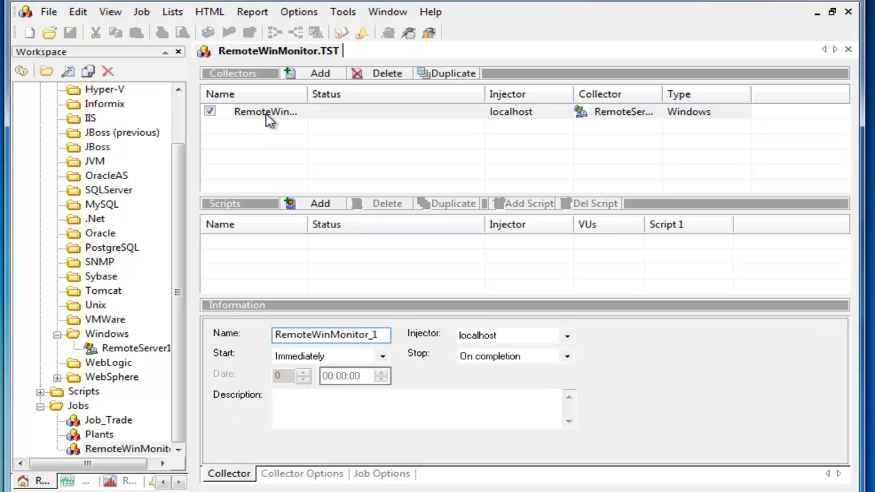
# Widen the collectors' Name column and rename the job's collector entry as OperatingSystem
pyautogui.moveTo(309, 94); pyautogui.dragTo(370, 94)
pyautogui.click(318, 112)
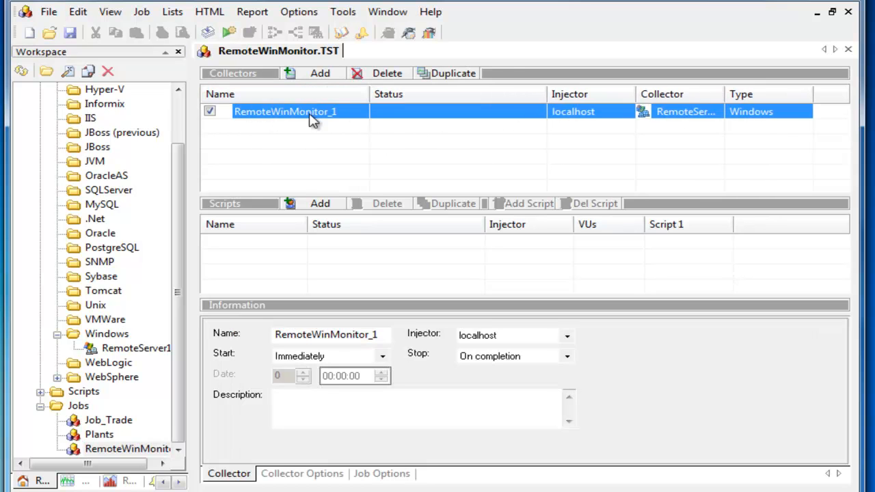
pyautogui.click(314, 113)
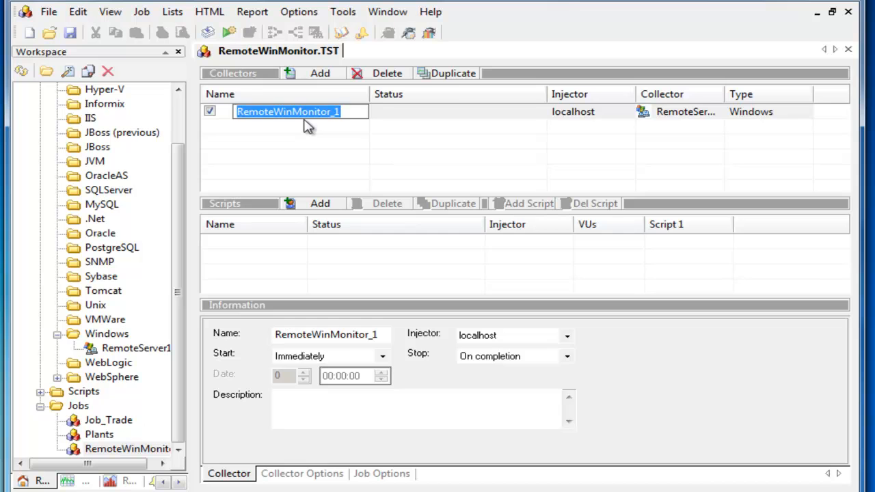
pyautogui.write('OperatingSystem')
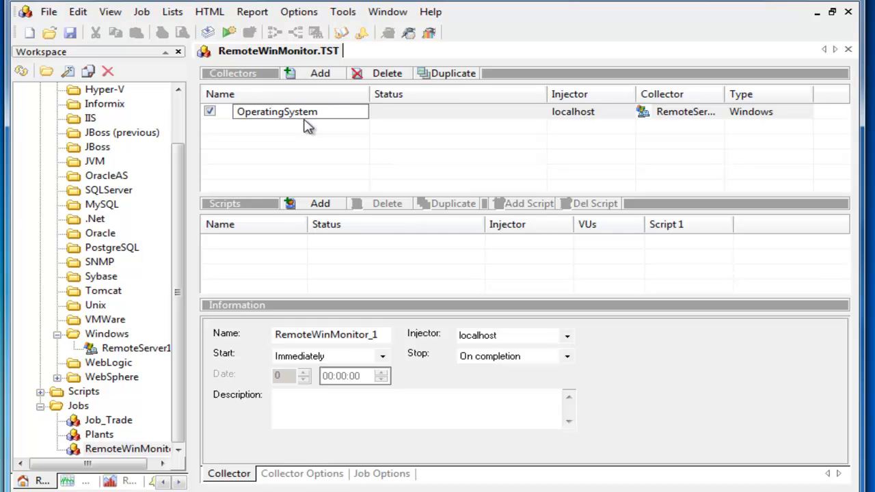
pyautogui.press('Return')
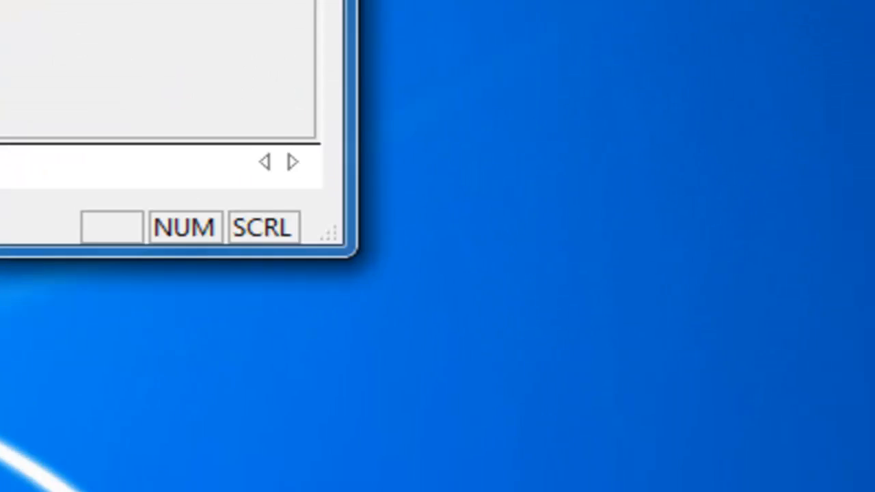
# Set the injector of the job's OperatingSystem collector to 46.137.191.182
pyautogui.click(558, 491)
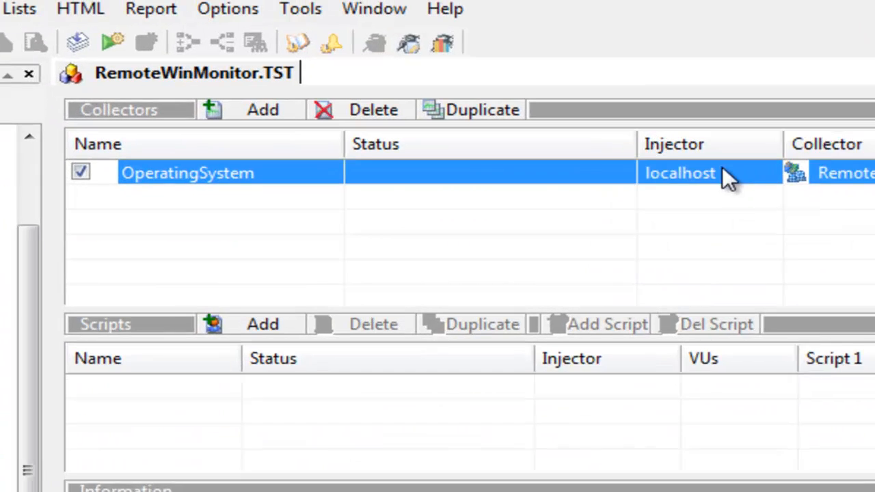
pyautogui.click(722, 171)
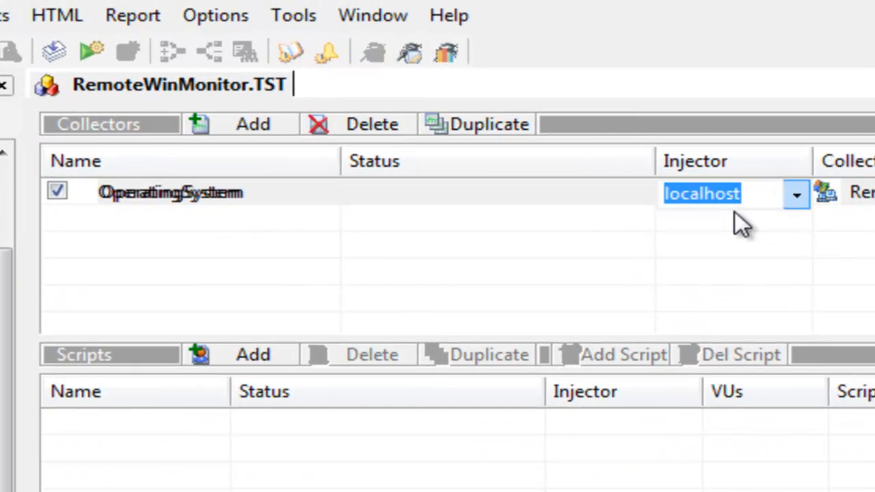
pyautogui.write('46.137.19')
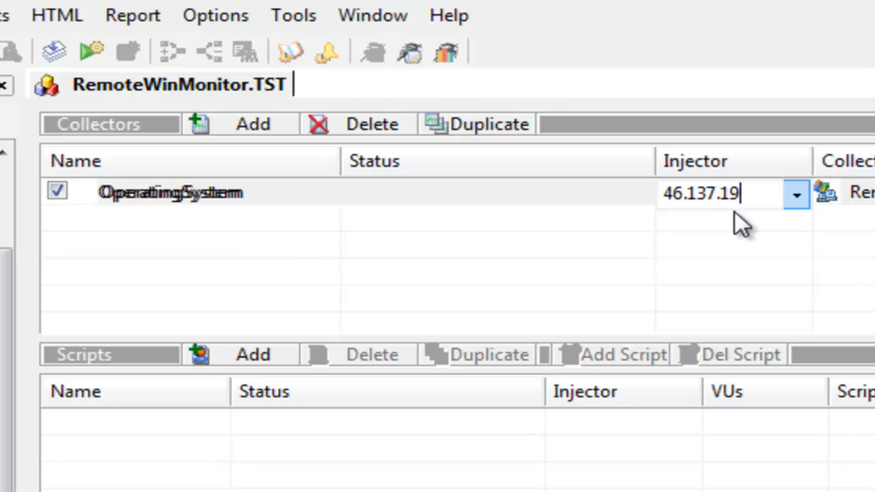
pyautogui.write('1.182')
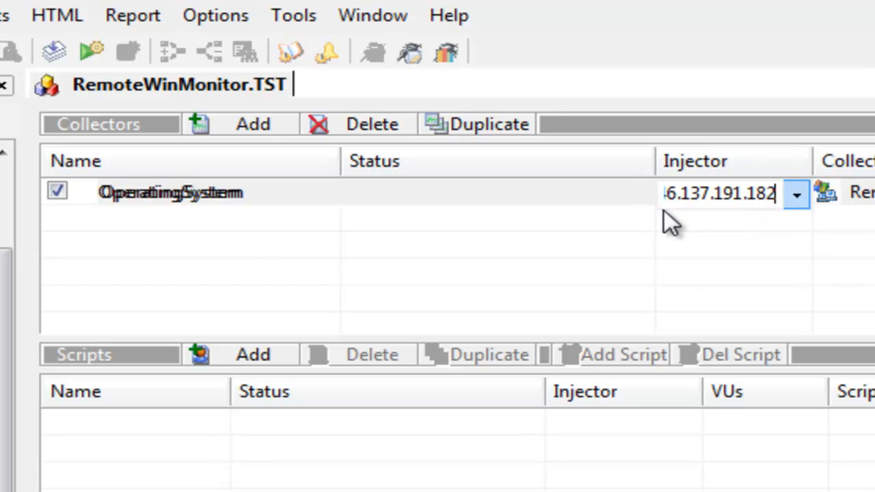
pyautogui.click(629, 202)
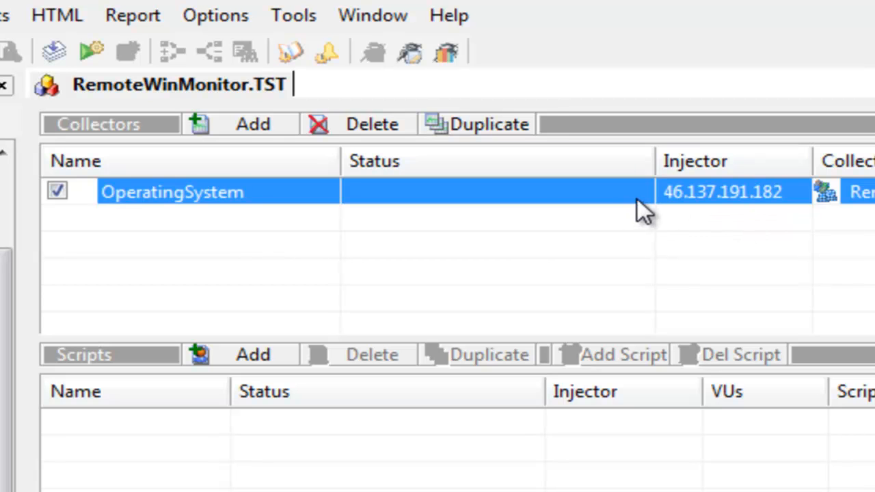
# Start the RemoteWinMonitor job, saving its modifications, and close the Global HTTP View
pyautogui.click(89, 49)
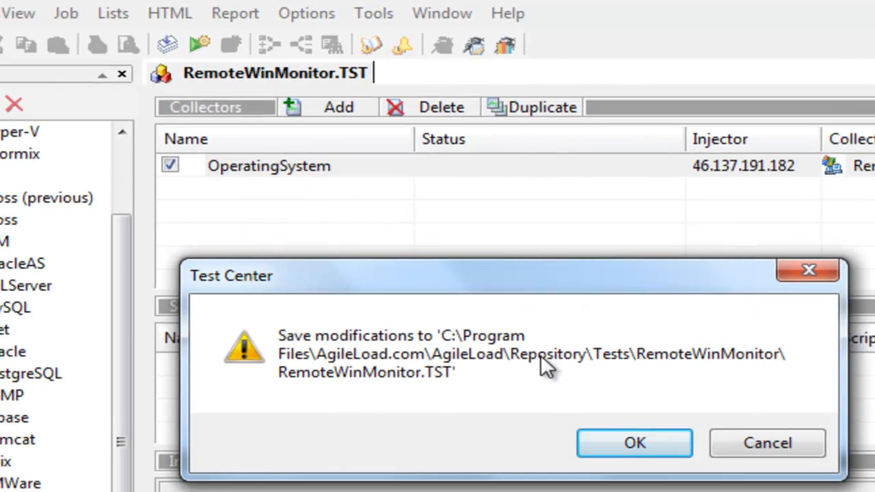
pyautogui.click(649, 448)
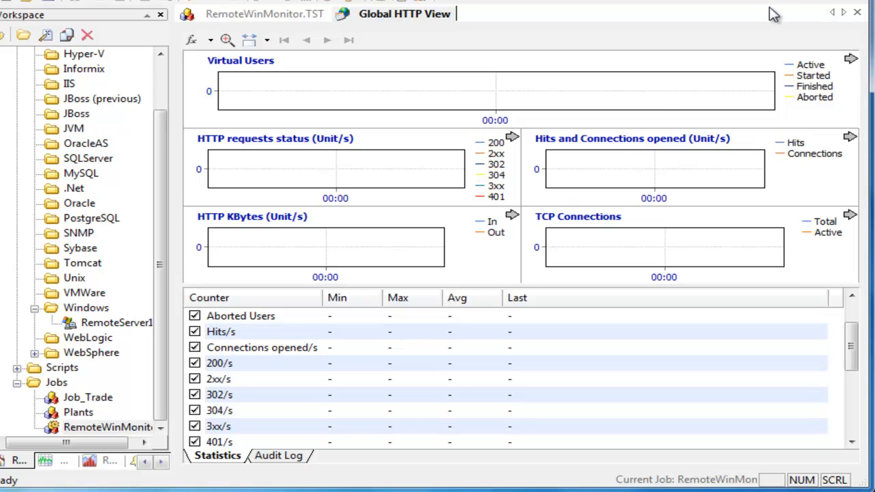
pyautogui.click(857, 14)
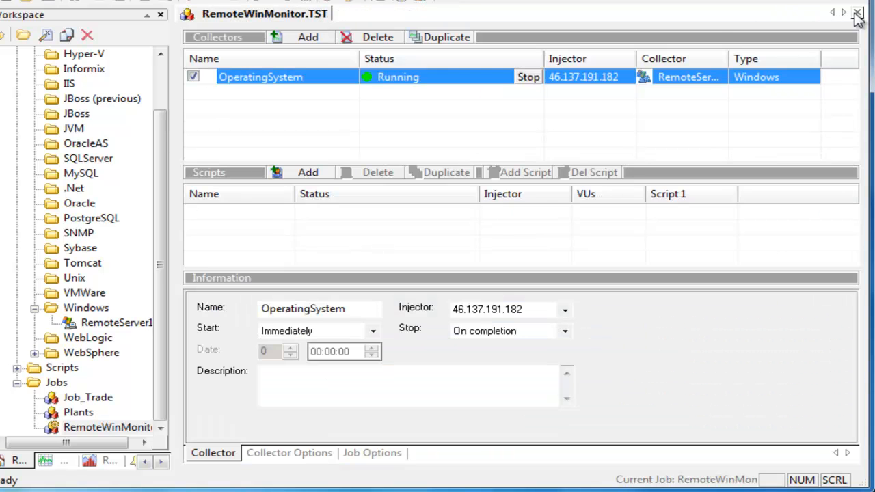
# Open RemoteServer1's Windows overview from the running job's results and examine its Processes, System and OS Overview pages
pyautogui.click(64, 464)
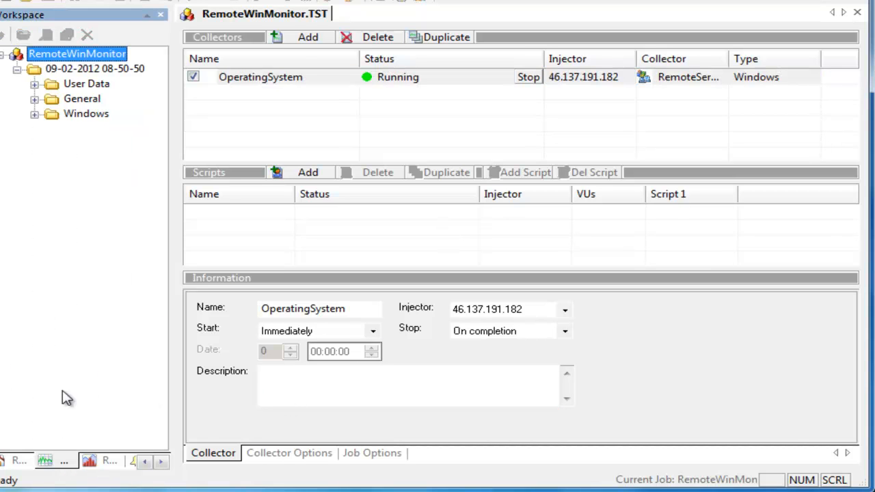
pyautogui.click(35, 115)
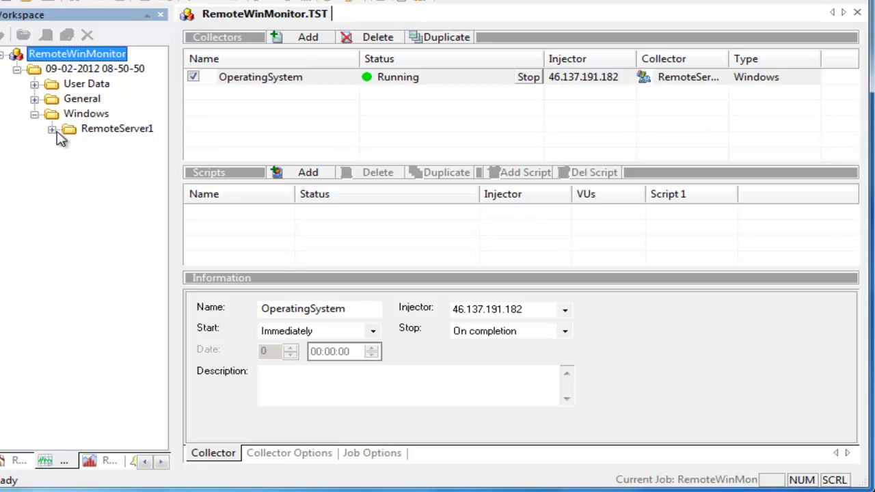
pyautogui.click(52, 129)
pyautogui.click(105, 144)
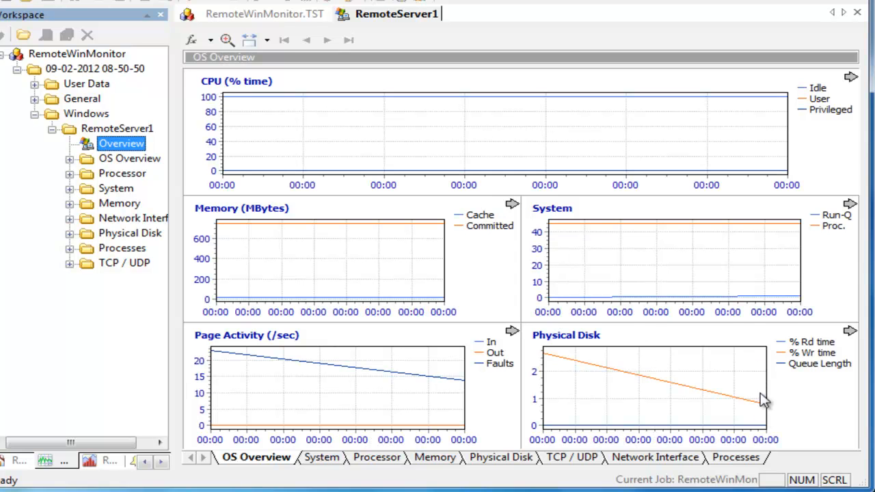
pyautogui.click(751, 459)
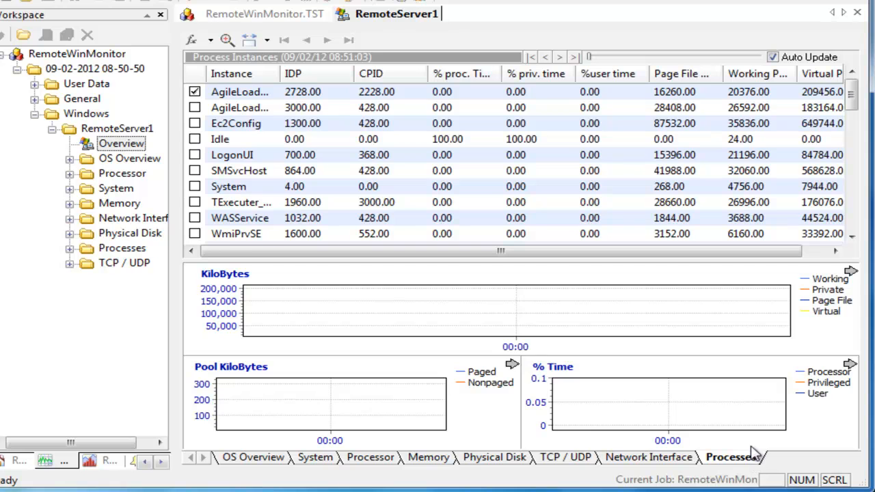
pyautogui.click(311, 459)
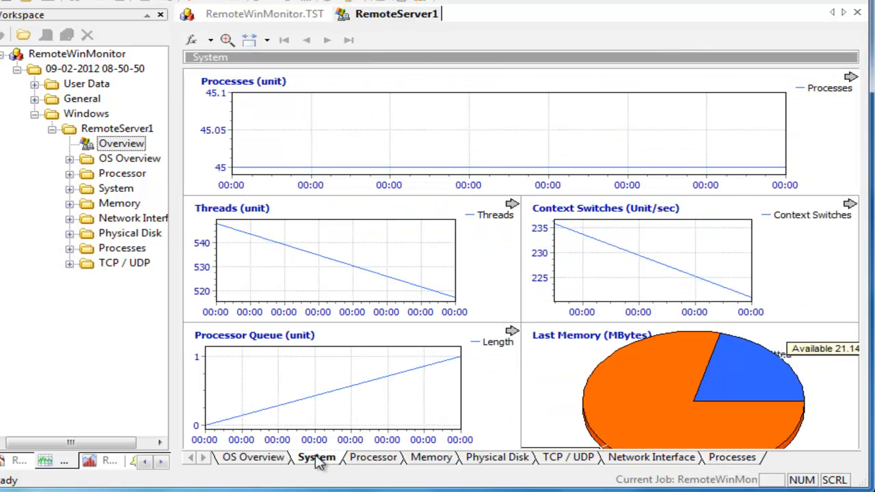
pyautogui.click(263, 462)
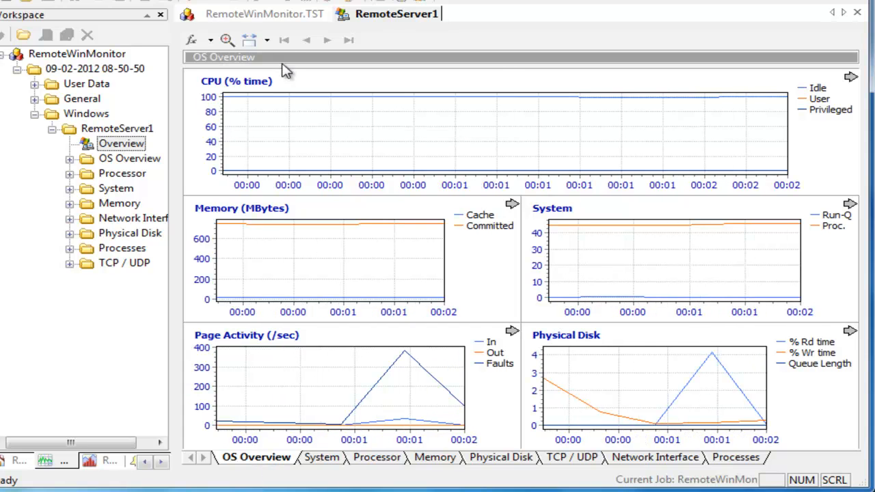
# Return to the RemoteWinMonitor job and create a .Net collector named RemoteAppServer1 in the repository
pyautogui.click(265, 15)
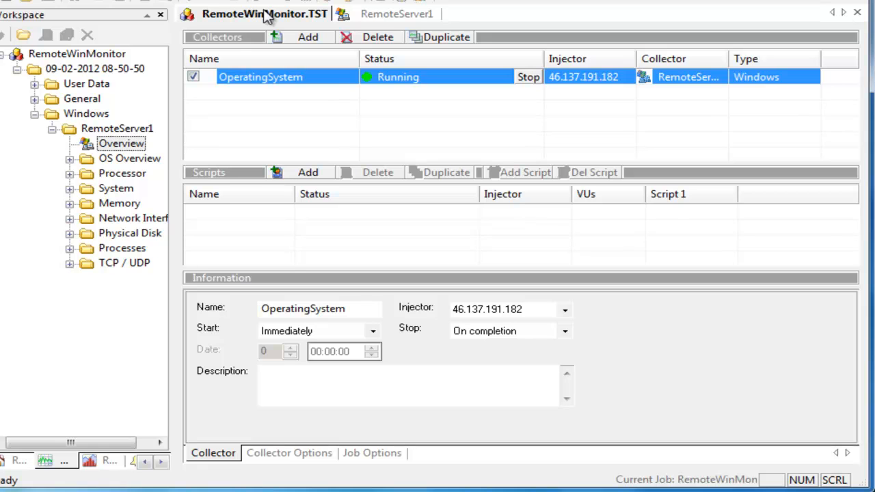
pyautogui.click(28, 460)
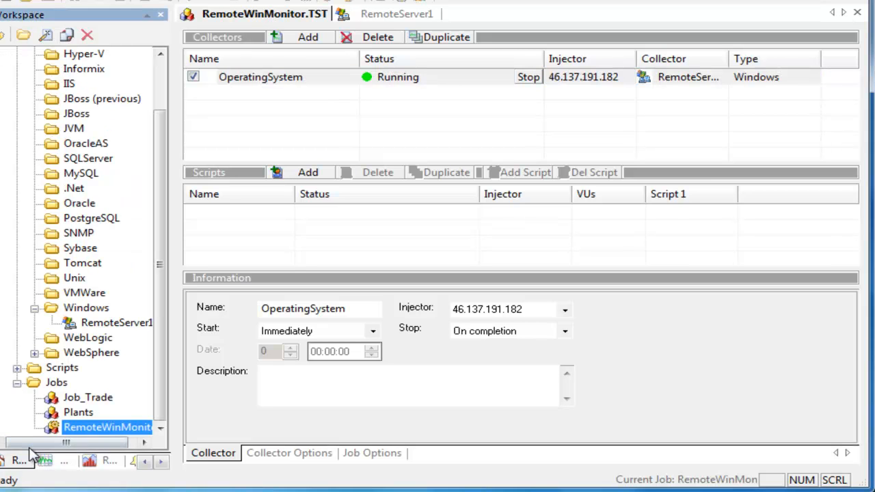
pyautogui.click(59, 193)
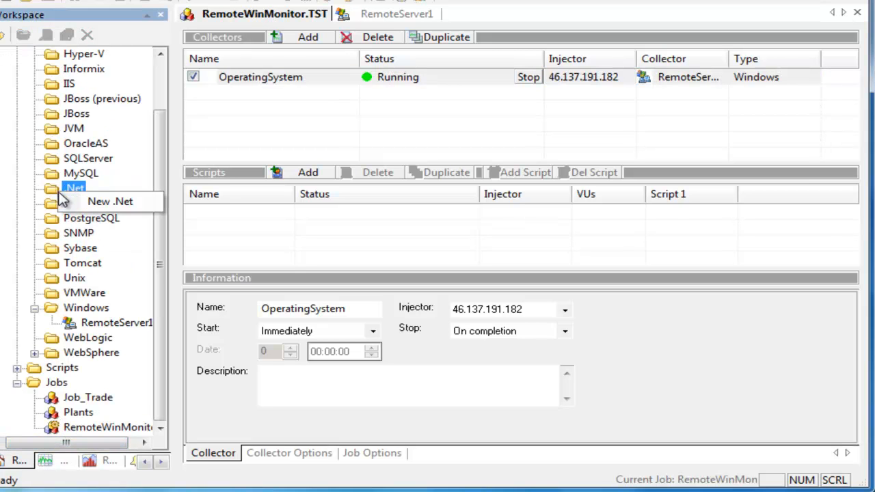
pyautogui.click(72, 201)
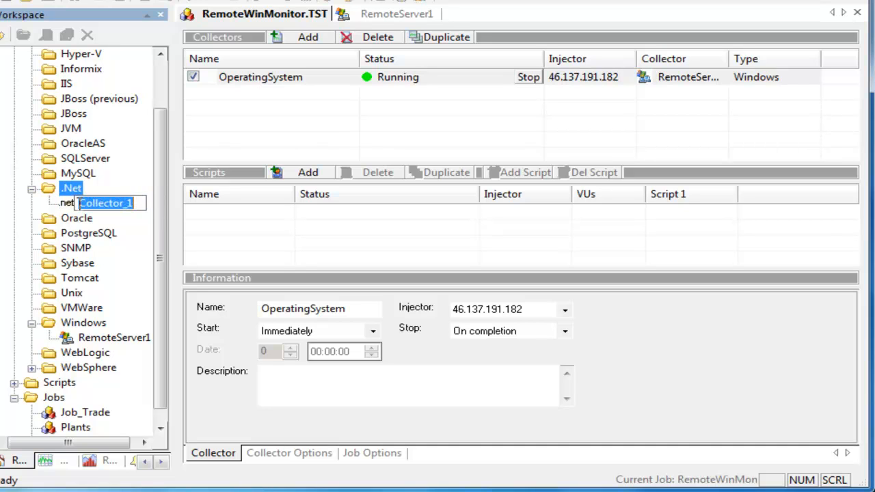
pyautogui.write('RemoteApp')
pyautogui.write('Server')
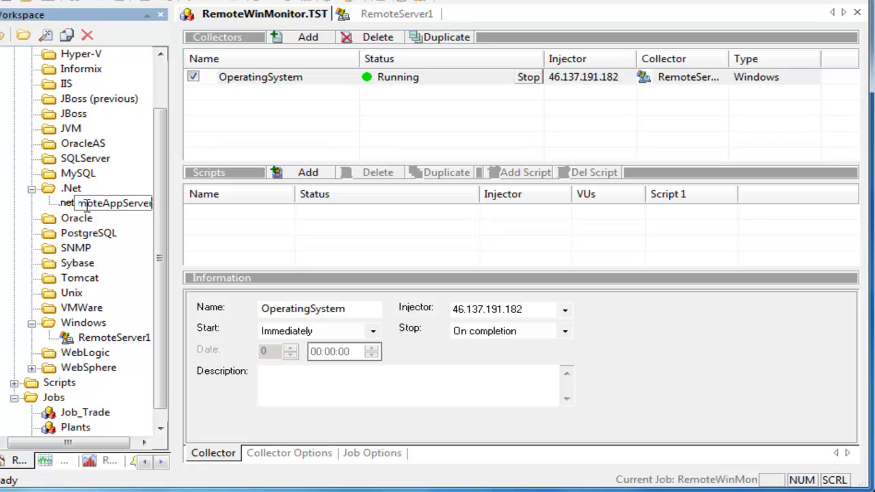
pyautogui.write('1')
pyautogui.press('Return')
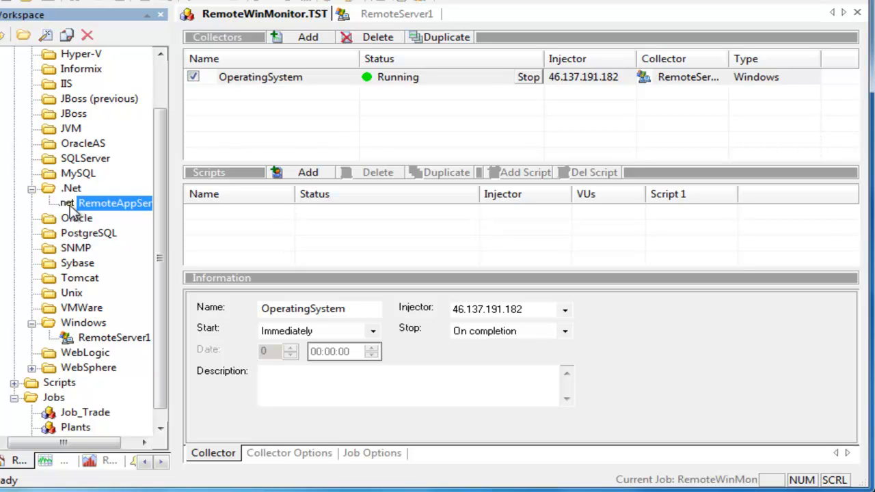
# Give RemoteAppServer1 the host name localhost, the user administrator and the account password, and save and close the collector
pyautogui.doubleClick(91, 206)
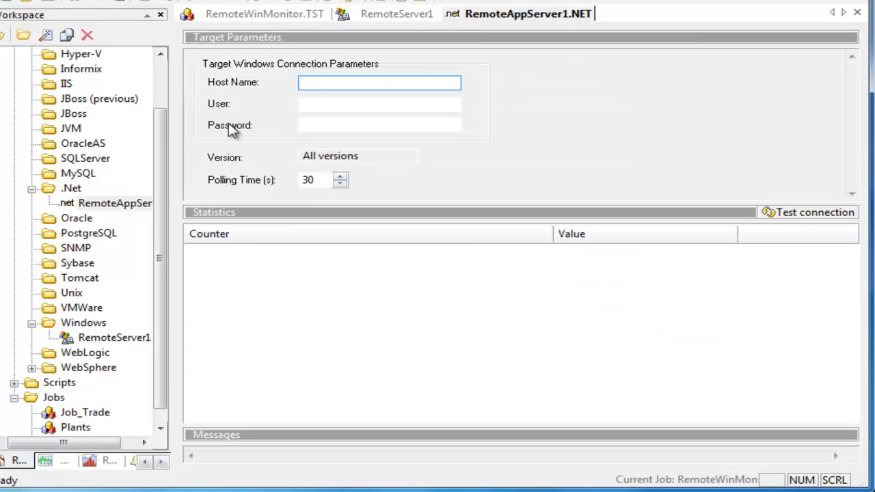
pyautogui.write('localhost')
pyautogui.press('Tab')
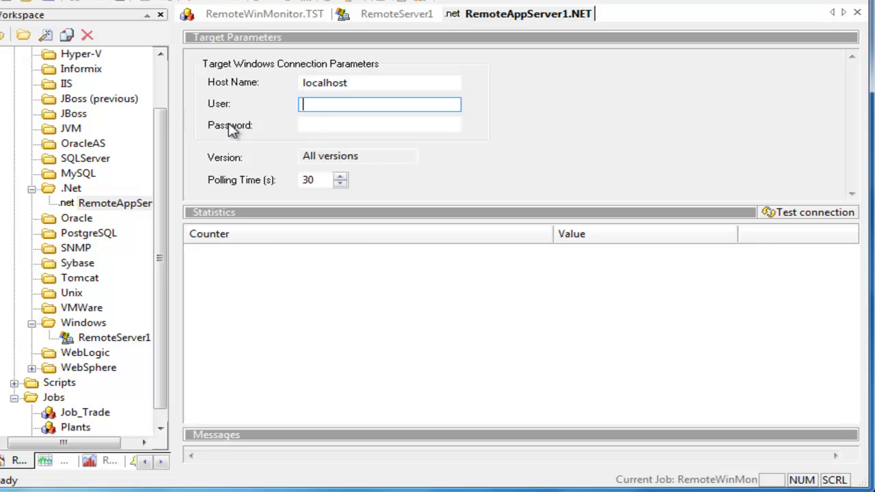
pyautogui.write('adminis')
pyautogui.hotkey('ctrl', 'a')
pyautogui.press('BackSpace')
pyautogui.write('administrator')
pyautogui.press('Tab')
pyautogui.write('•••••••')
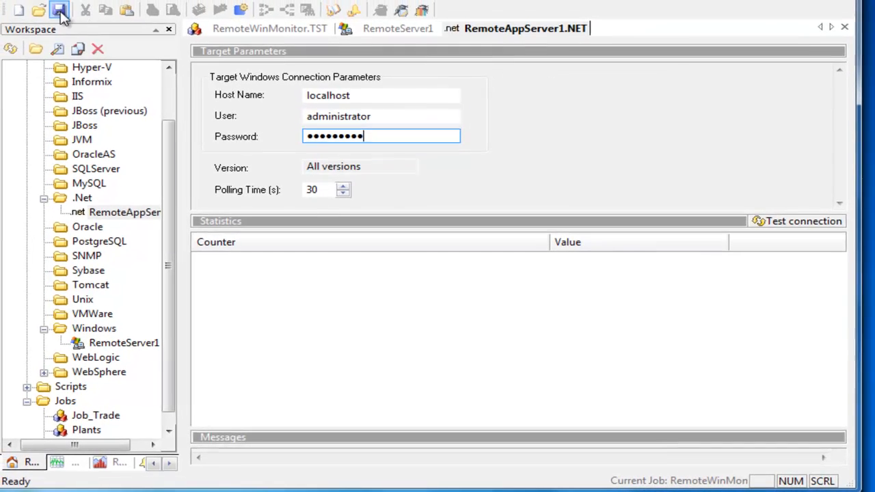
pyautogui.click(60, 12)
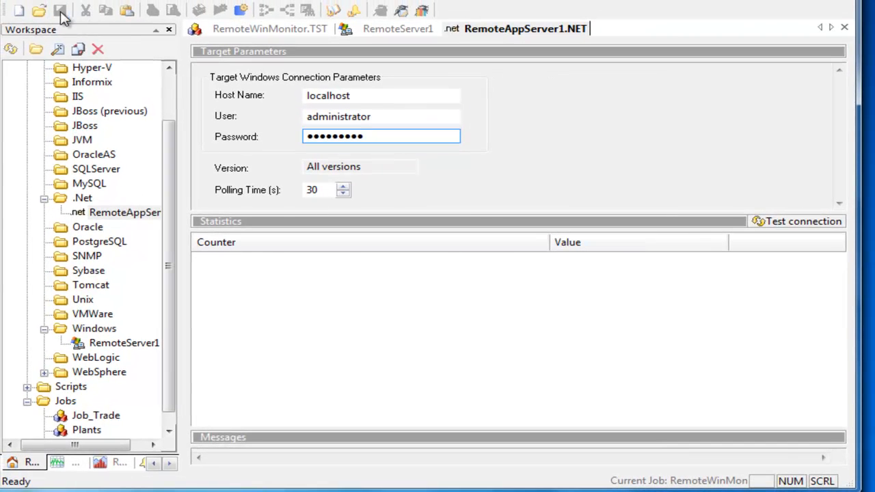
pyautogui.click(844, 27)
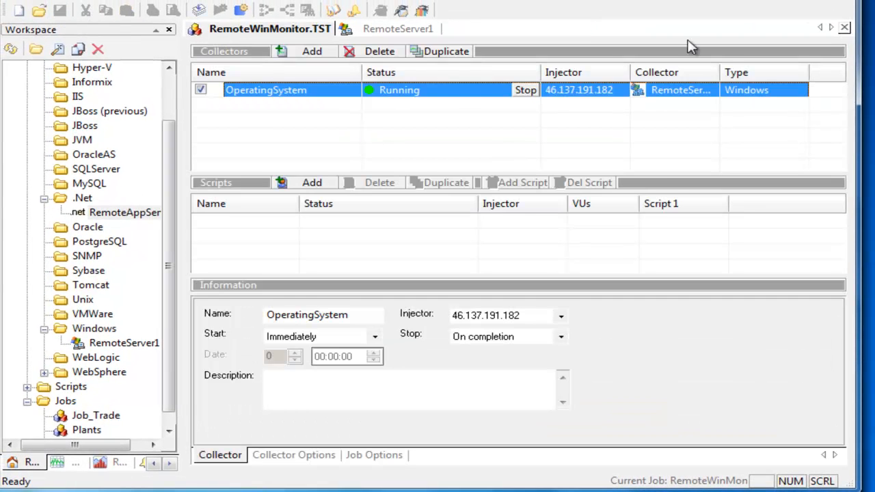
# Add the RemoteAppServer1 collector to the RemoteWinMonitor job and rename its entry as Applicationserver
pyautogui.click(92, 216)
pyautogui.moveTo(93, 217); pyautogui.dragTo(231, 106)
pyautogui.doubleClick(281, 106)
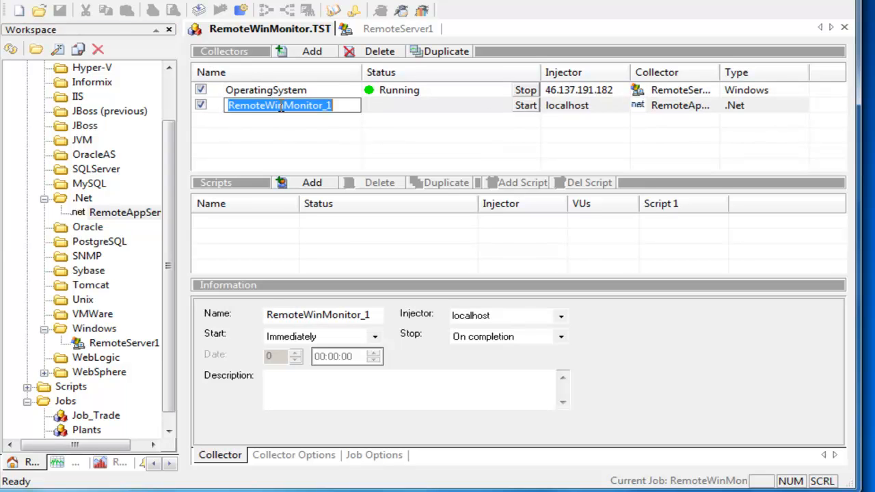
pyautogui.write('Applicationserver')
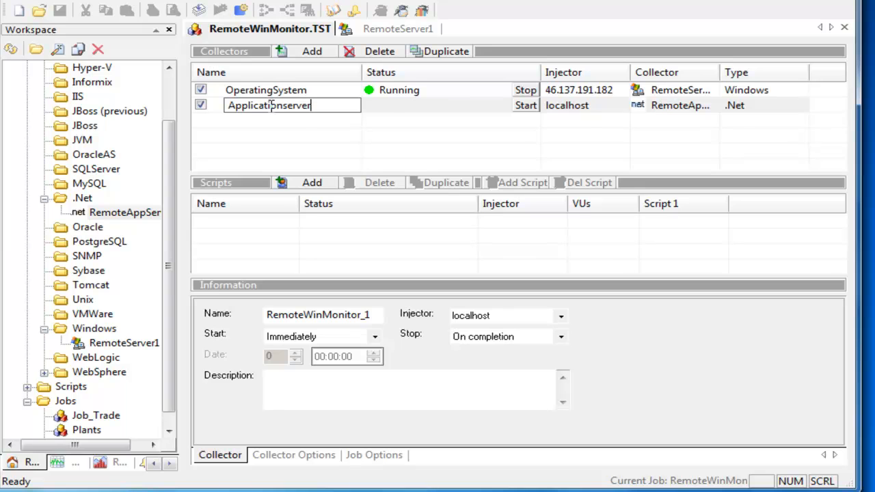
pyautogui.click(381, 110)
# Start the Applicationserver collector and open RemoteAppServer1's .Net overview from the job results
pyautogui.click(527, 107)
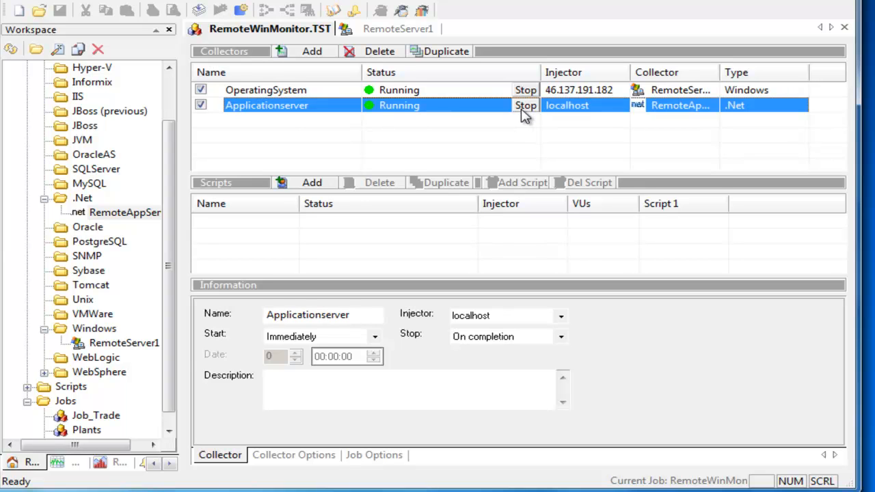
pyautogui.click(72, 463)
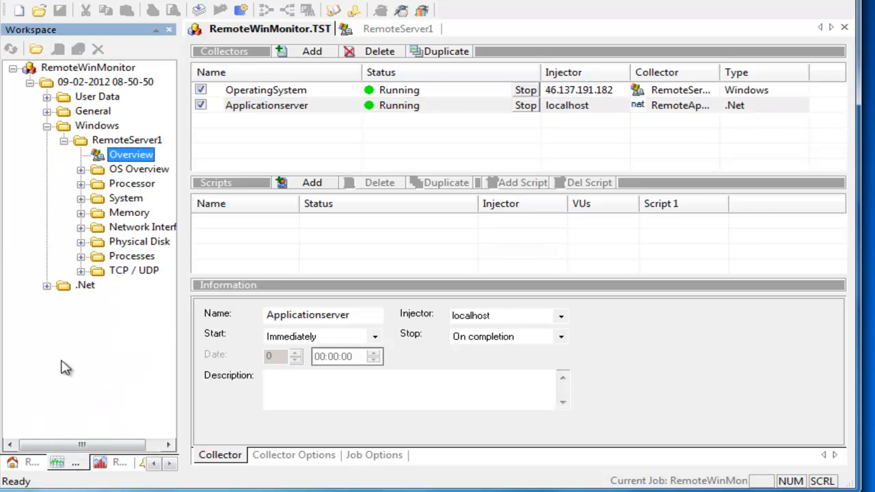
pyautogui.click(46, 285)
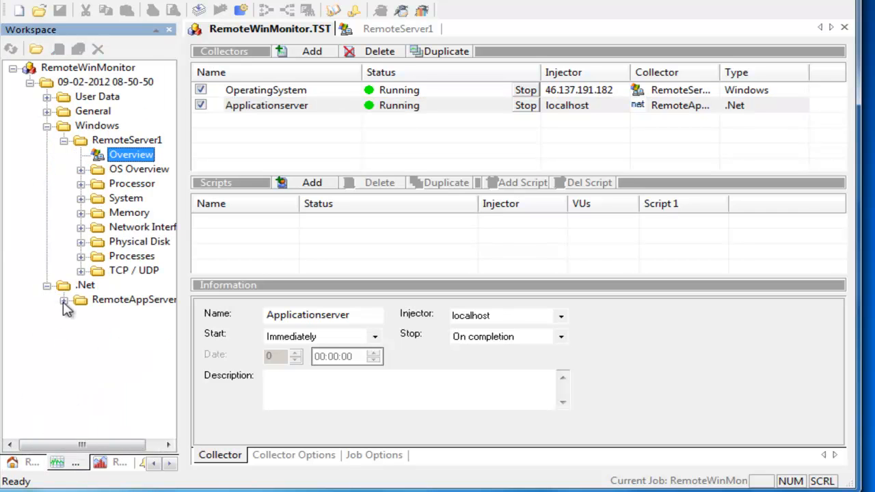
pyautogui.click(62, 300)
pyautogui.click(101, 300)
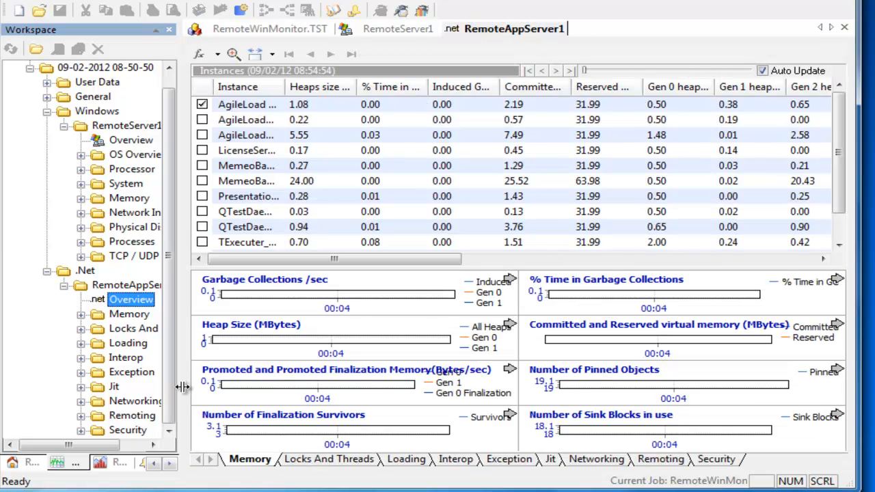
# Examine RemoteAppServer1's Locks And Threads and Memory pages with the Memory charts enlarged, and return to the RemoteWinMonitor job
pyautogui.click(331, 459)
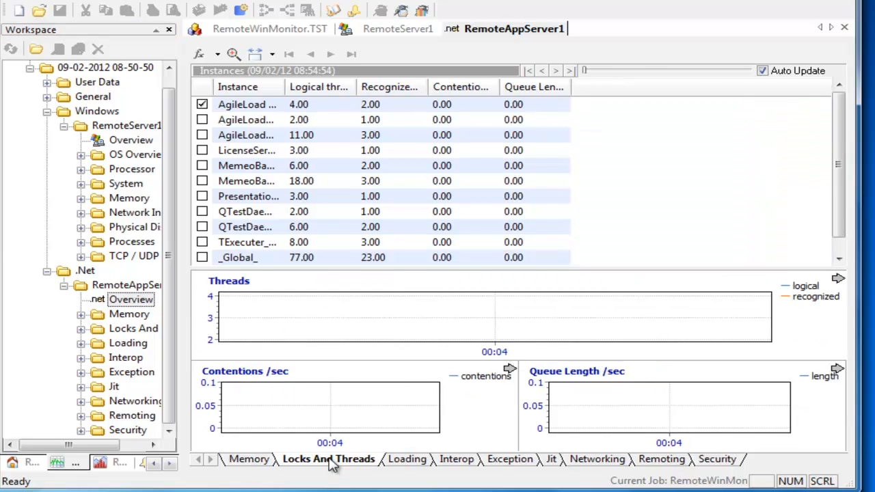
pyautogui.click(250, 460)
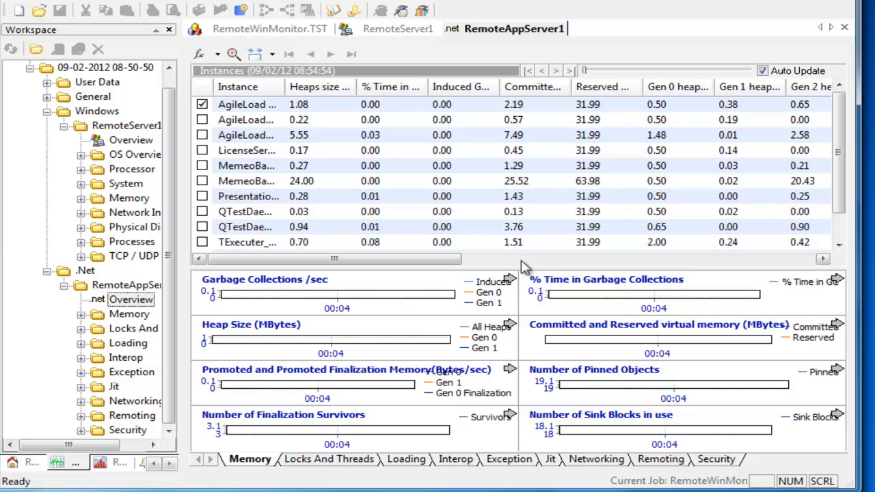
pyautogui.moveTo(522, 271); pyautogui.dragTo(520, 137)
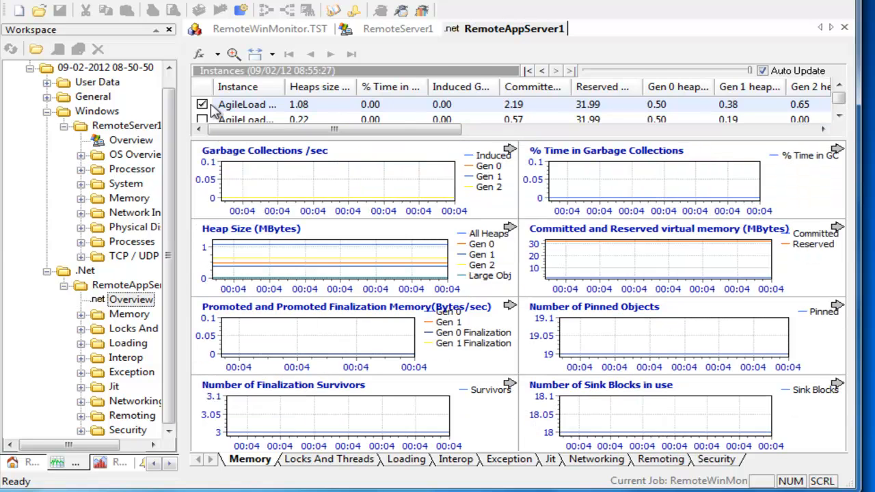
pyautogui.click(228, 30)
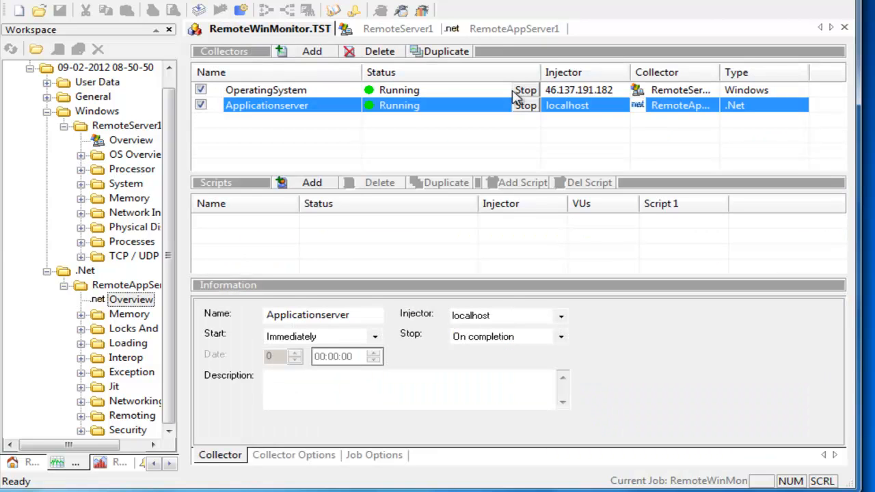
pyautogui.click(250, 15)
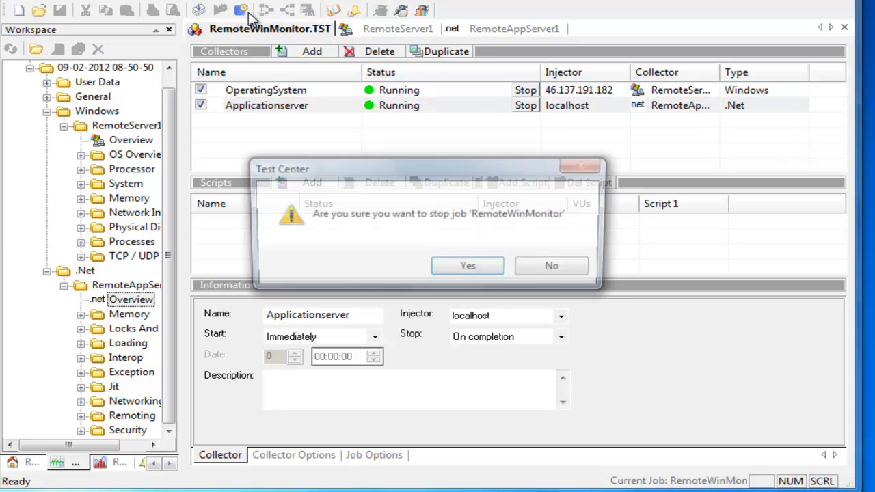
pyautogui.click(470, 268)
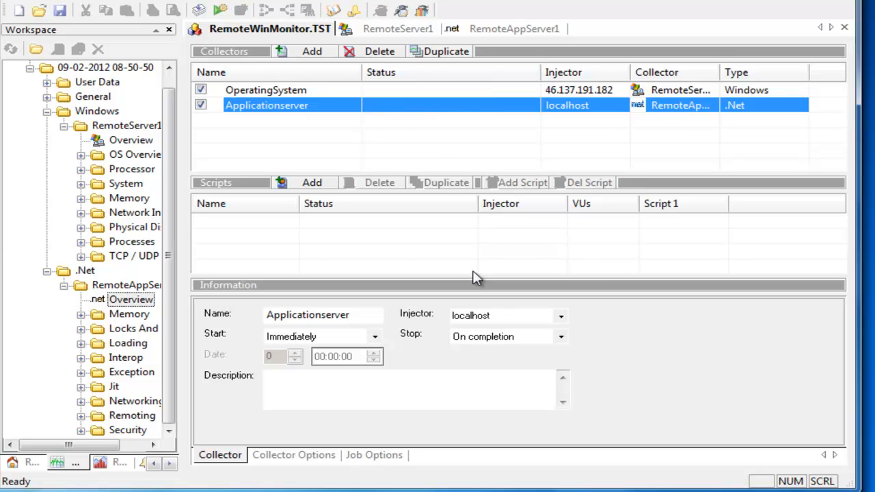
pyautogui.click(111, 464)
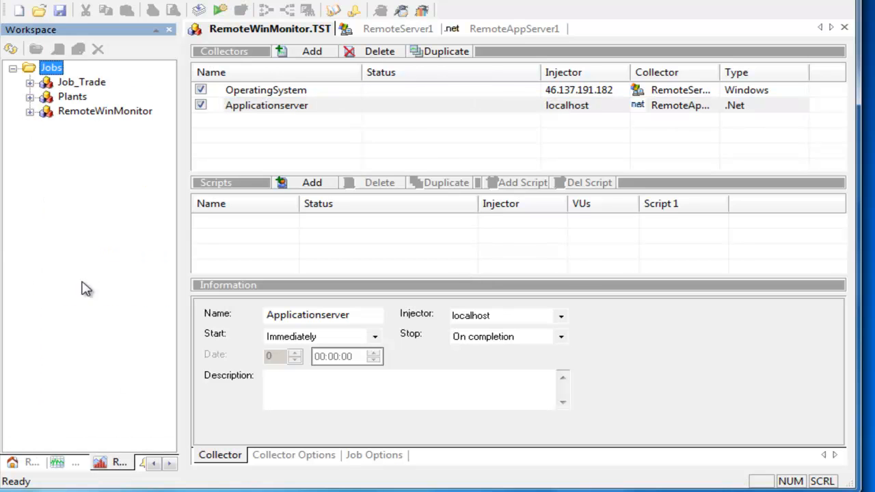
pyautogui.click(30, 112)
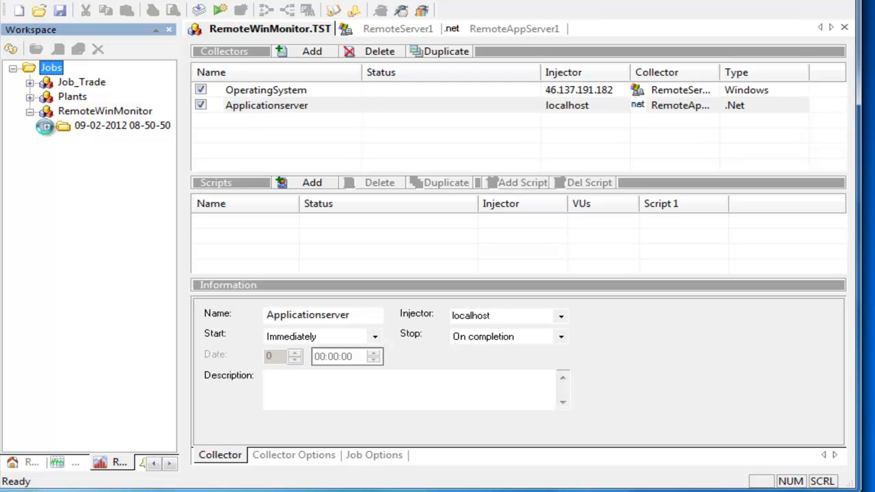
pyautogui.click(47, 126)
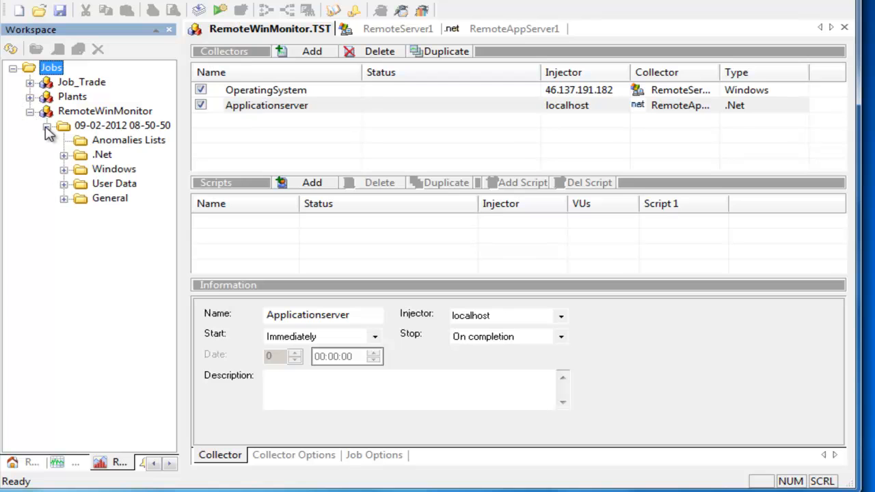
# Expand the run's .Net results for RemoteAppServer1 and Windows results for RemoteServer1, and open RemoteServer1's overview charts
pyautogui.click(63, 155)
pyautogui.click(81, 169)
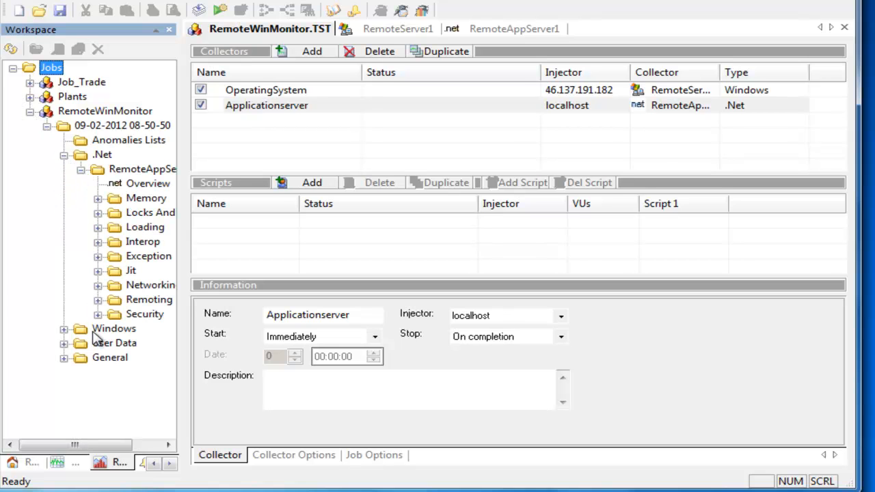
pyautogui.click(63, 329)
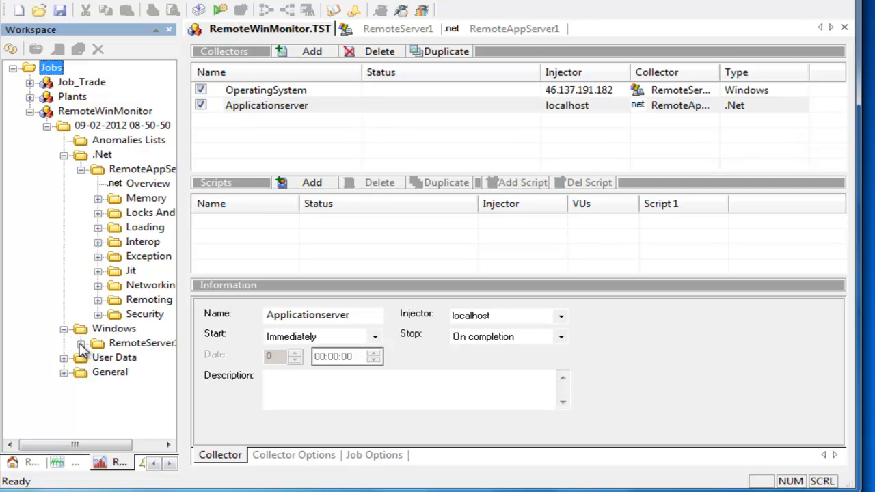
pyautogui.click(81, 343)
pyautogui.doubleClick(136, 317)
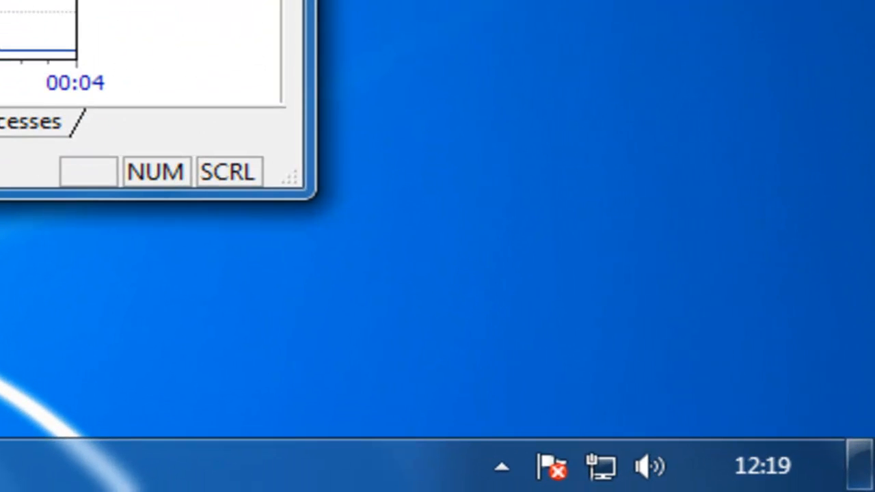
# Review the local daemon's configuration, including its custom listen address and NAT settings, and close it without changes
pyautogui.click(501, 466)
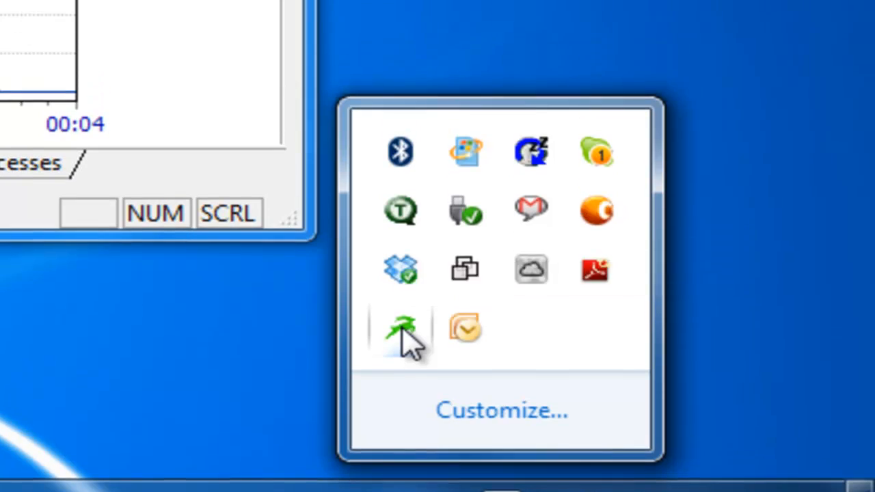
pyautogui.rightClick(401, 287)
pyautogui.click(510, 200)
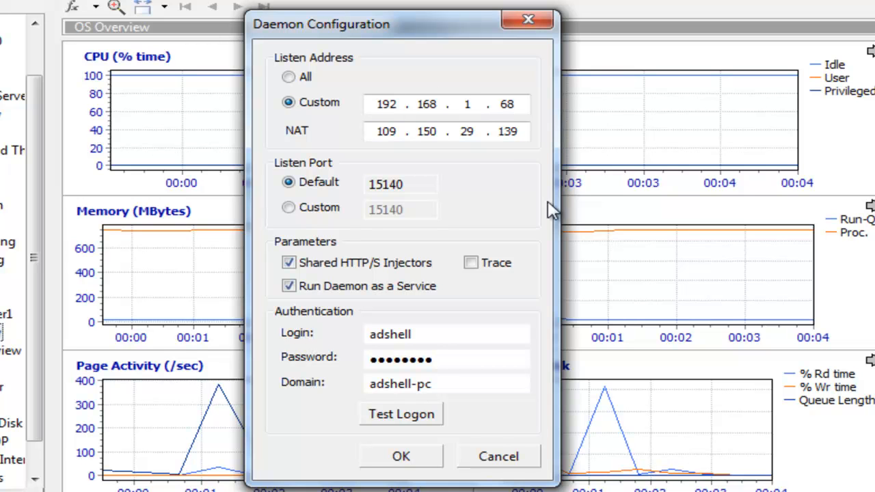
pyautogui.click(502, 459)
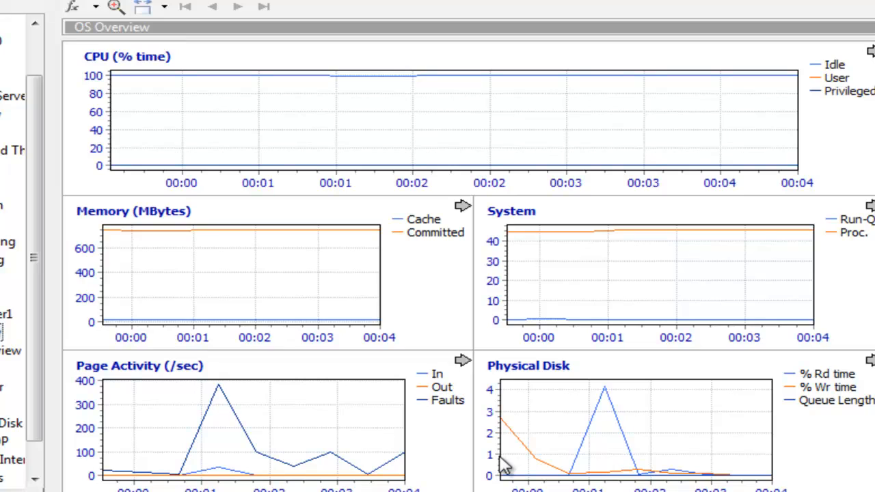